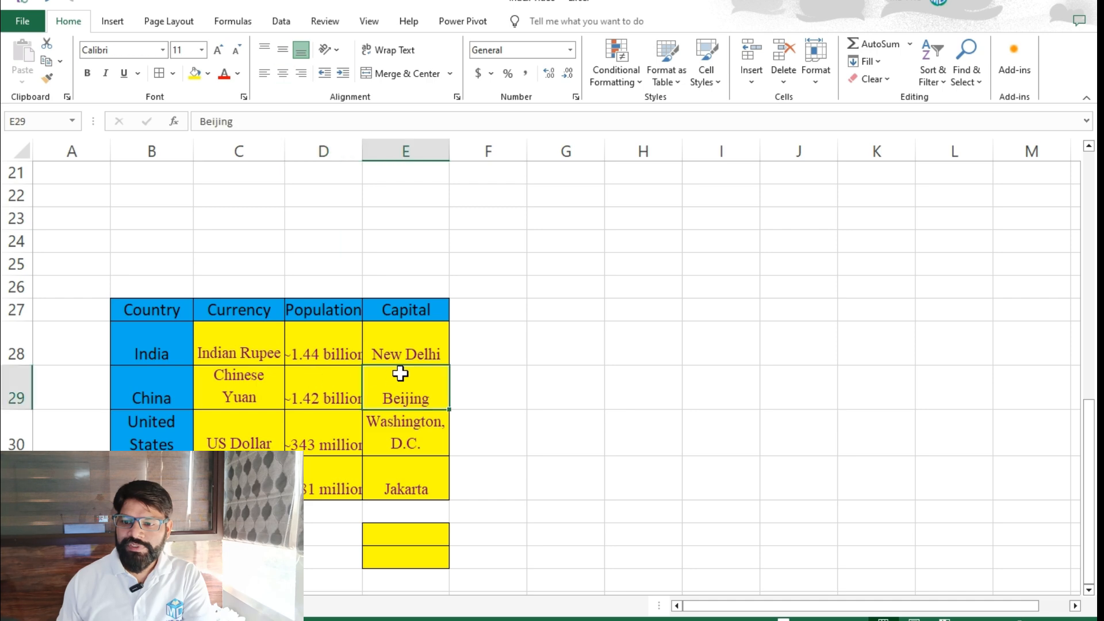
Examine the country table's headings and entries, the empty lookup cells below it, and the INDEX syntax and examples further up the sheet.
click(233, 352)
click(224, 383)
click(326, 389)
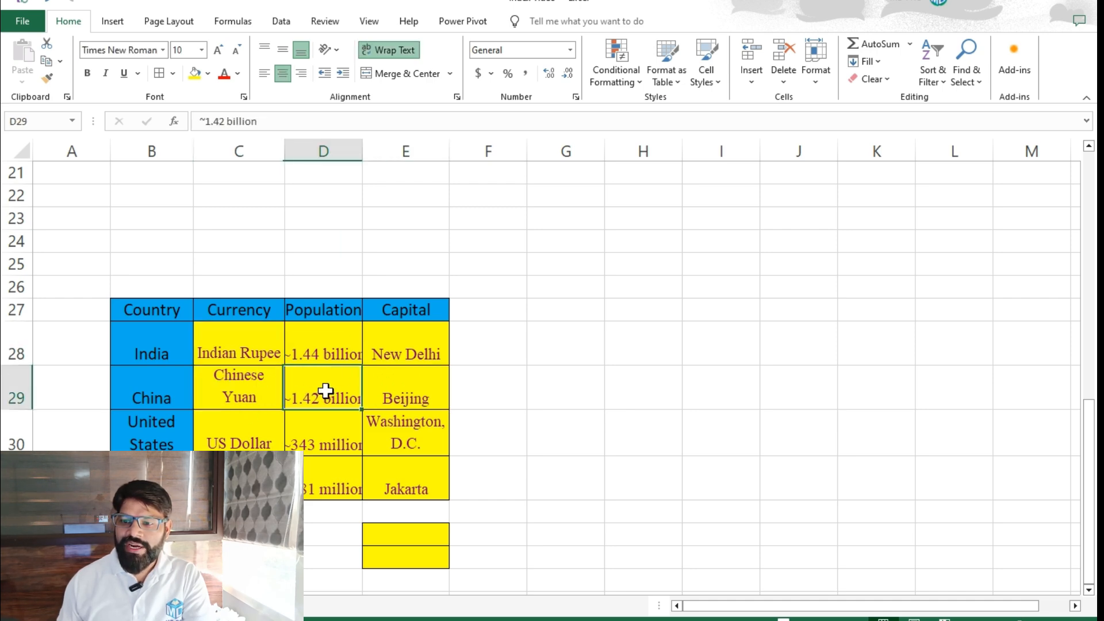
click(240, 345)
click(311, 345)
click(335, 396)
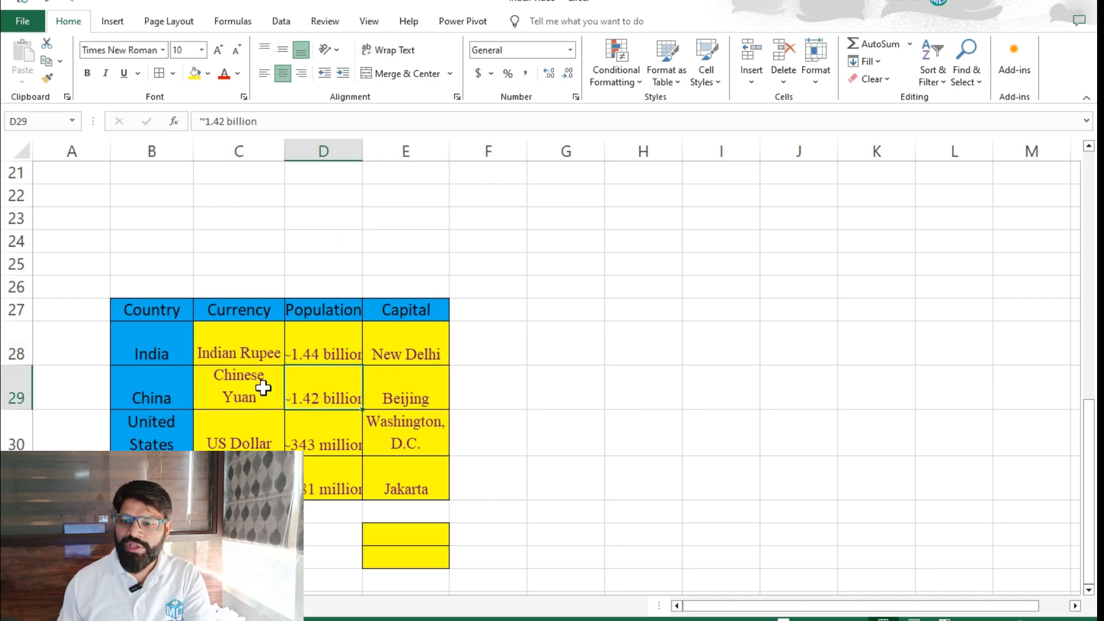
click(238, 359)
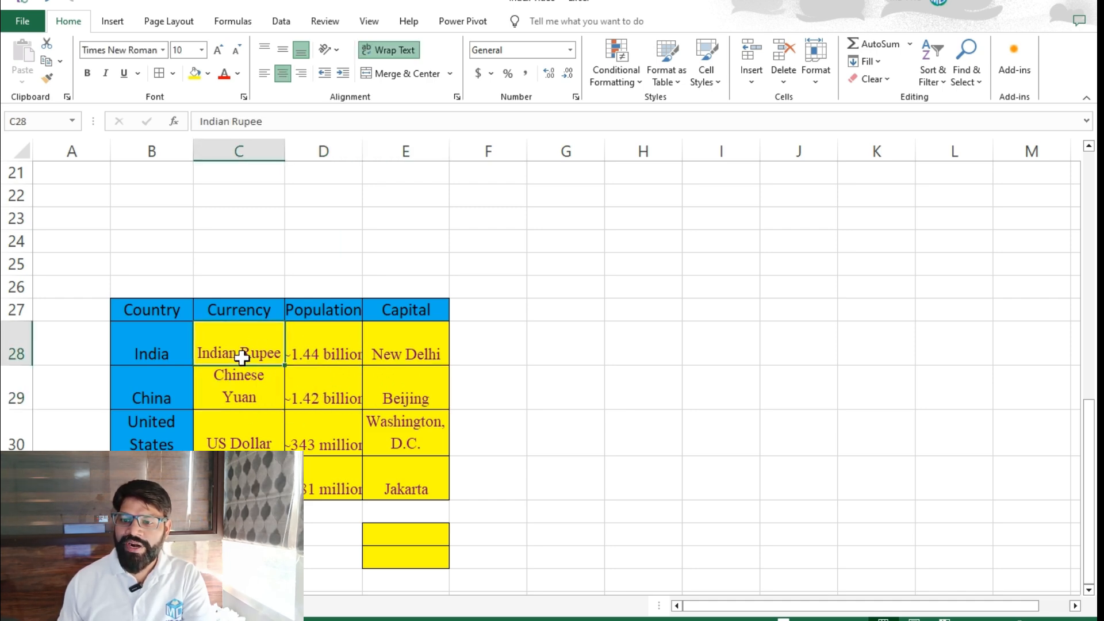
click(238, 308)
click(317, 313)
click(409, 311)
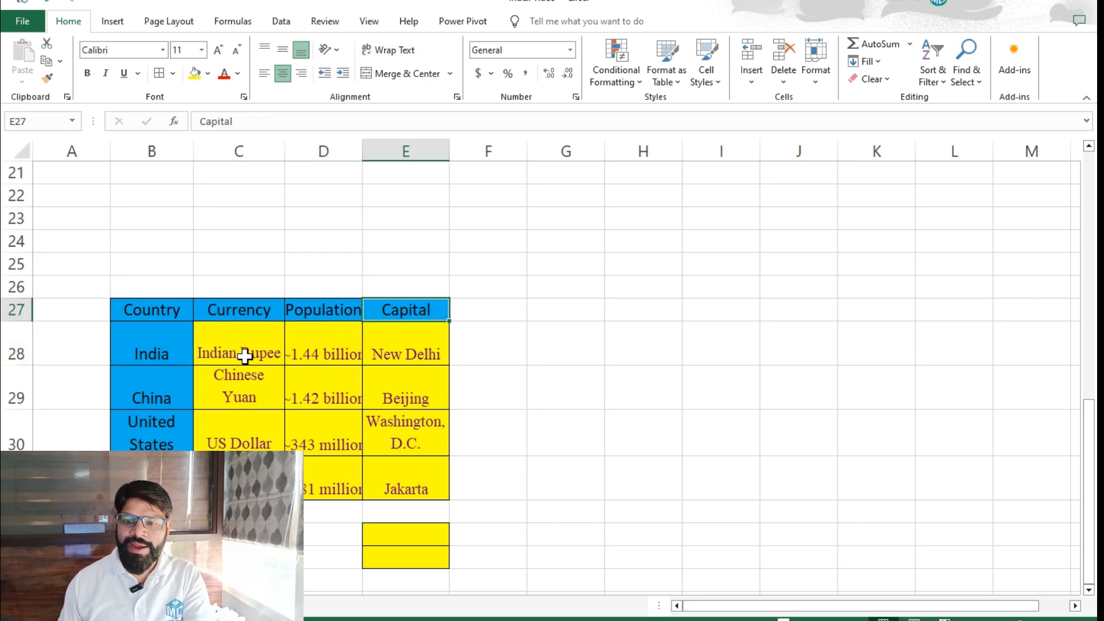
click(171, 352)
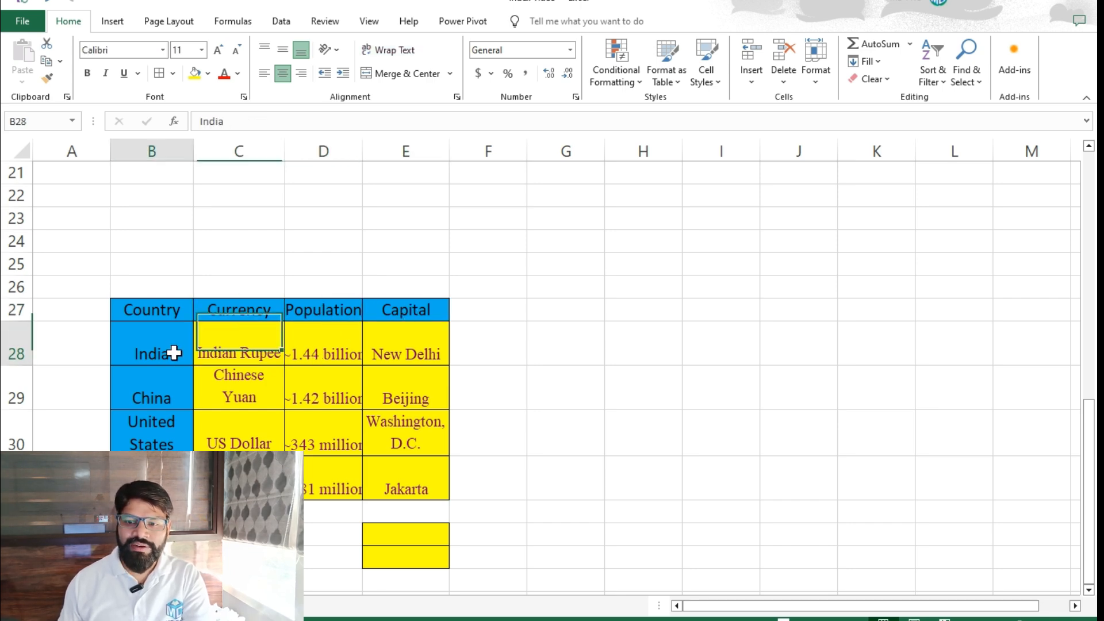
click(407, 538)
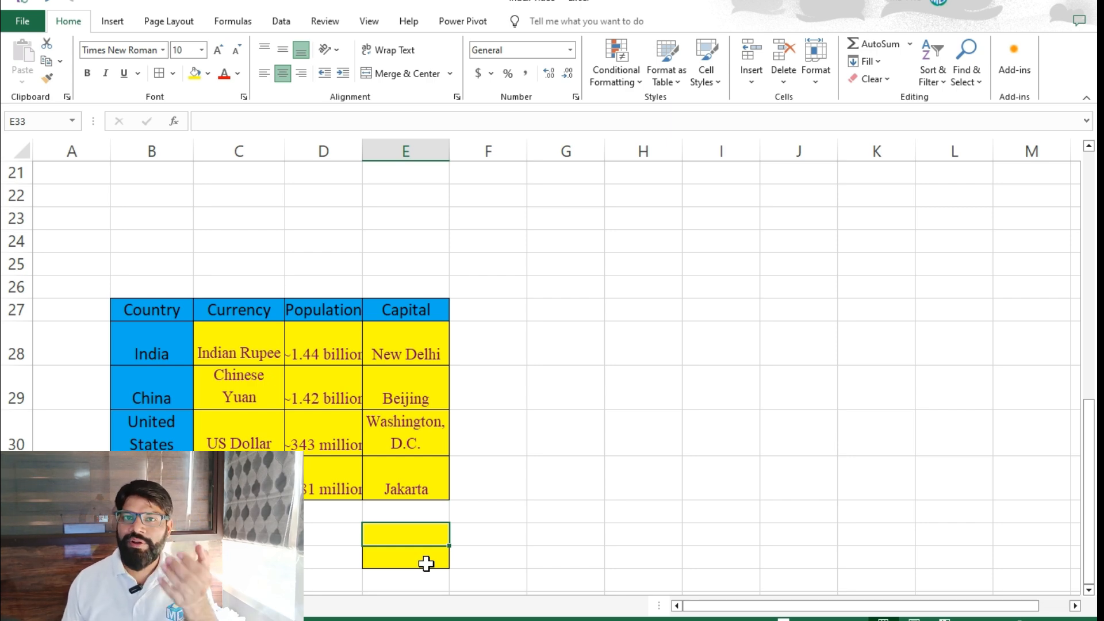
click(172, 605)
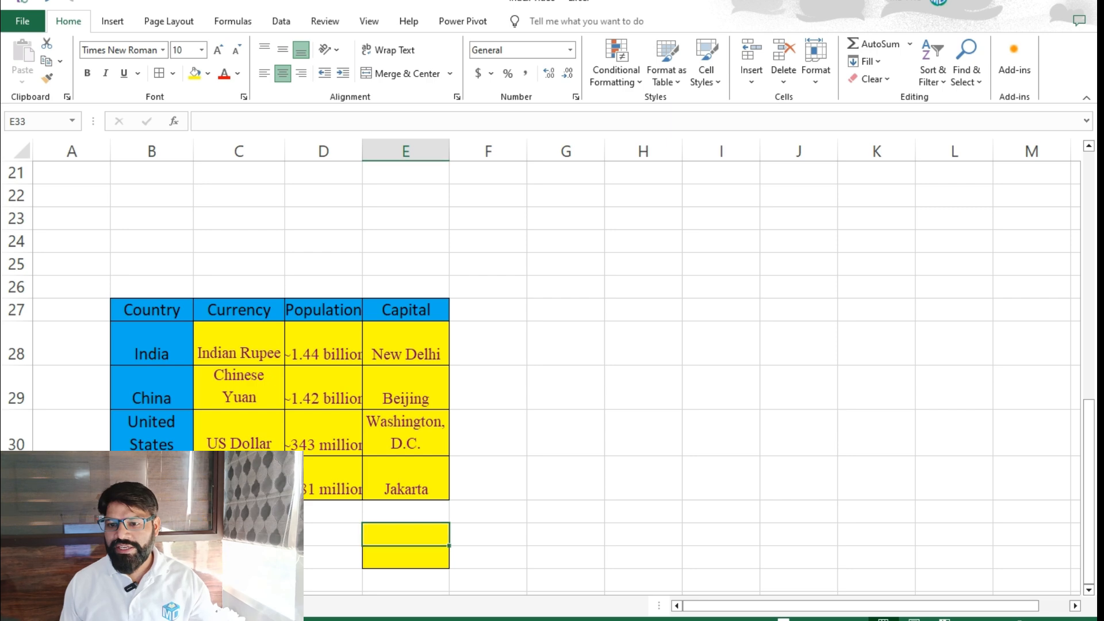
click(127, 605)
click(355, 433)
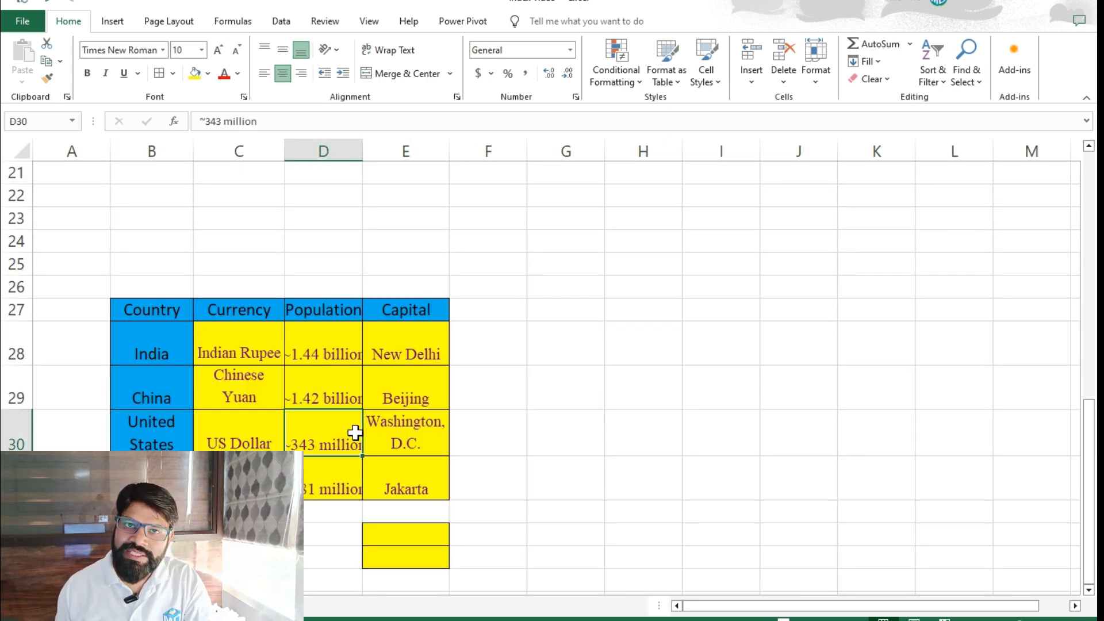
scroll(355, 433, up, 5)
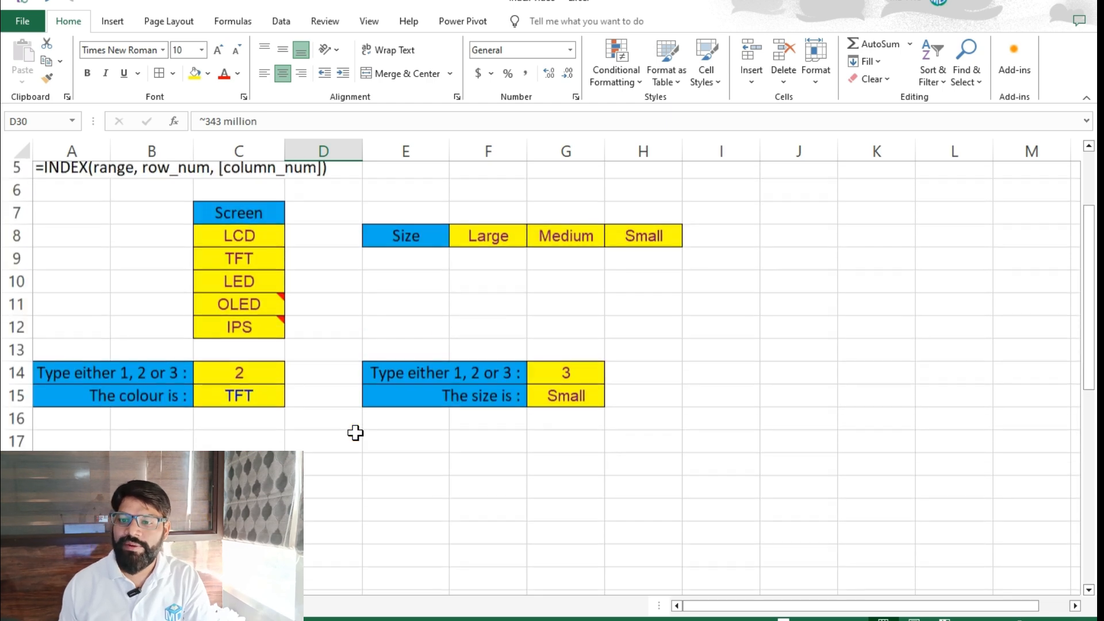
scroll(355, 433, up, 2)
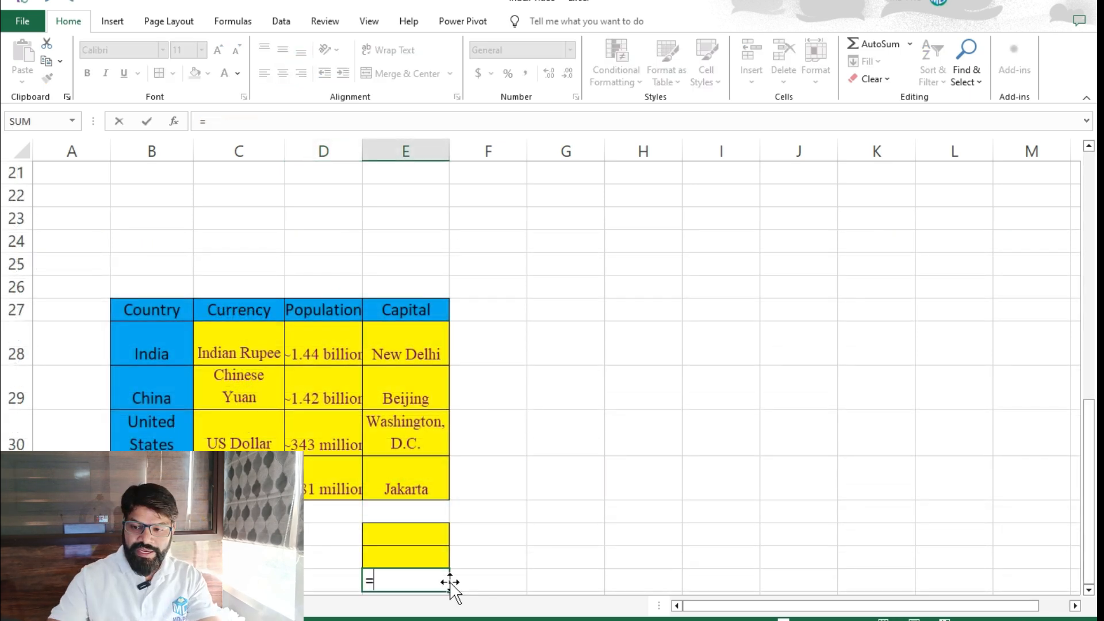
Start an INDEX formula in E35 with the table body C28:E31 as its array.
text(in)
key(Tab)
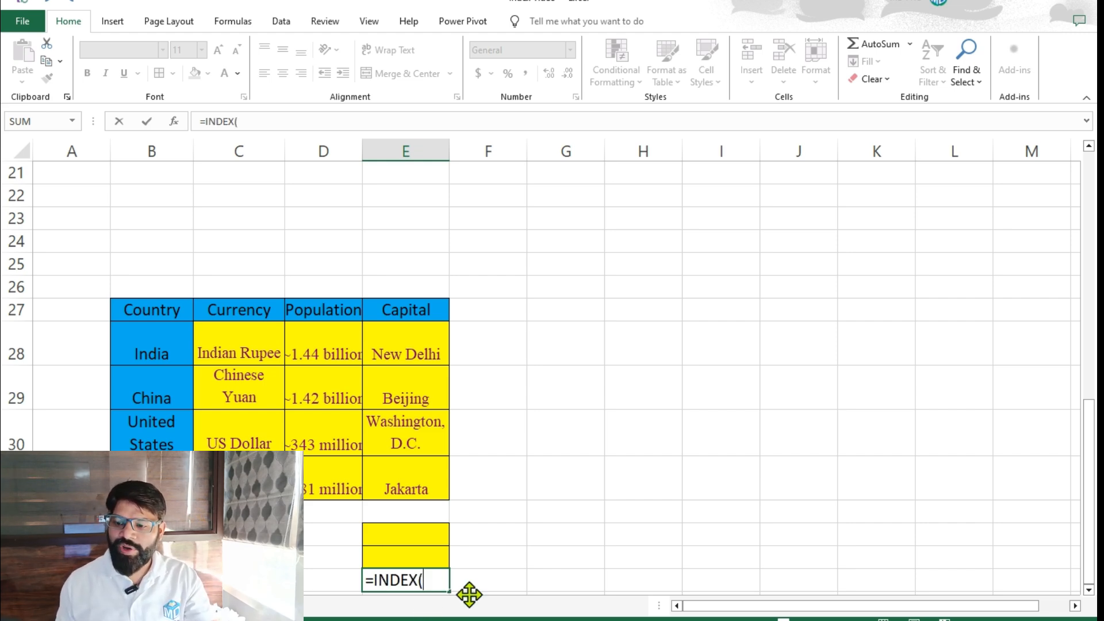
drag(207, 338, 402, 483)
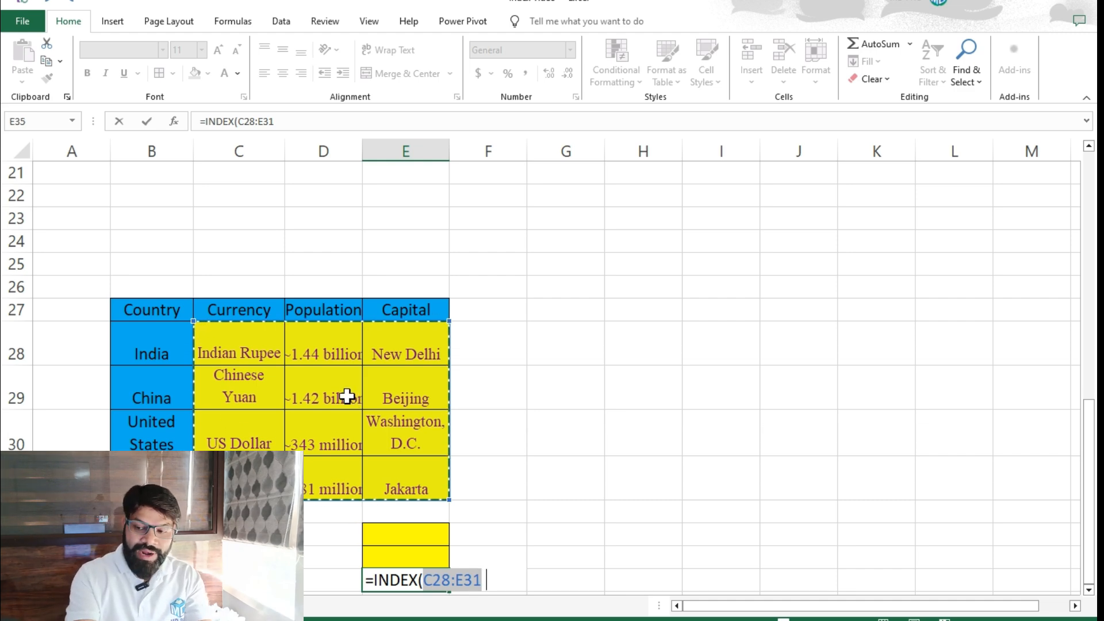
text(,)
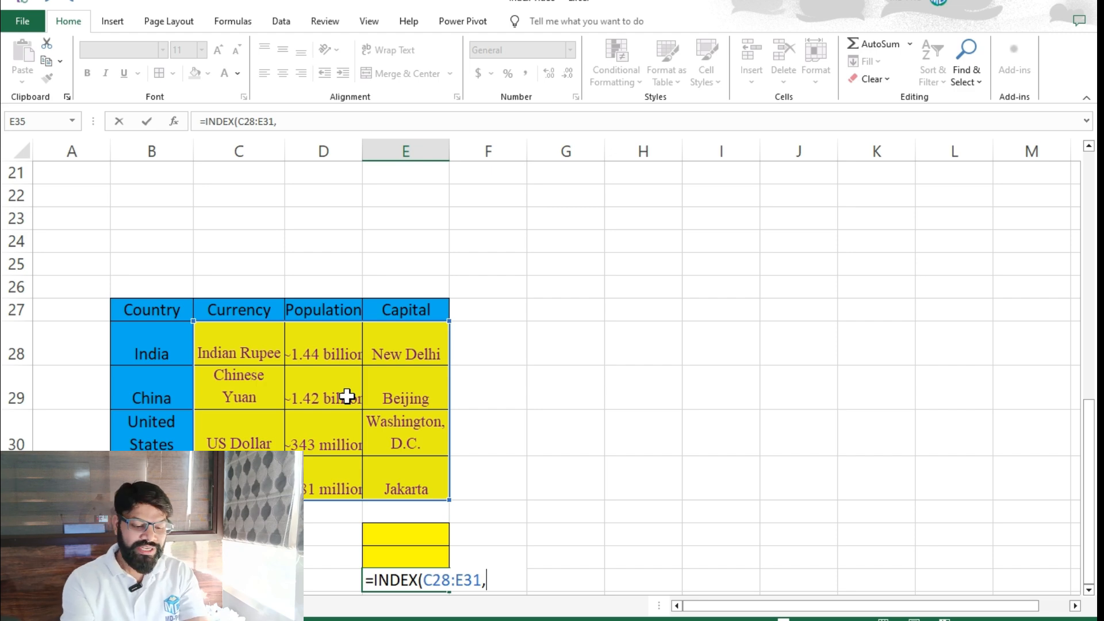
Add MATCH(E33,B28:B31,0) as the row argument to find the country by exact match.
text(match)
key(Tab)
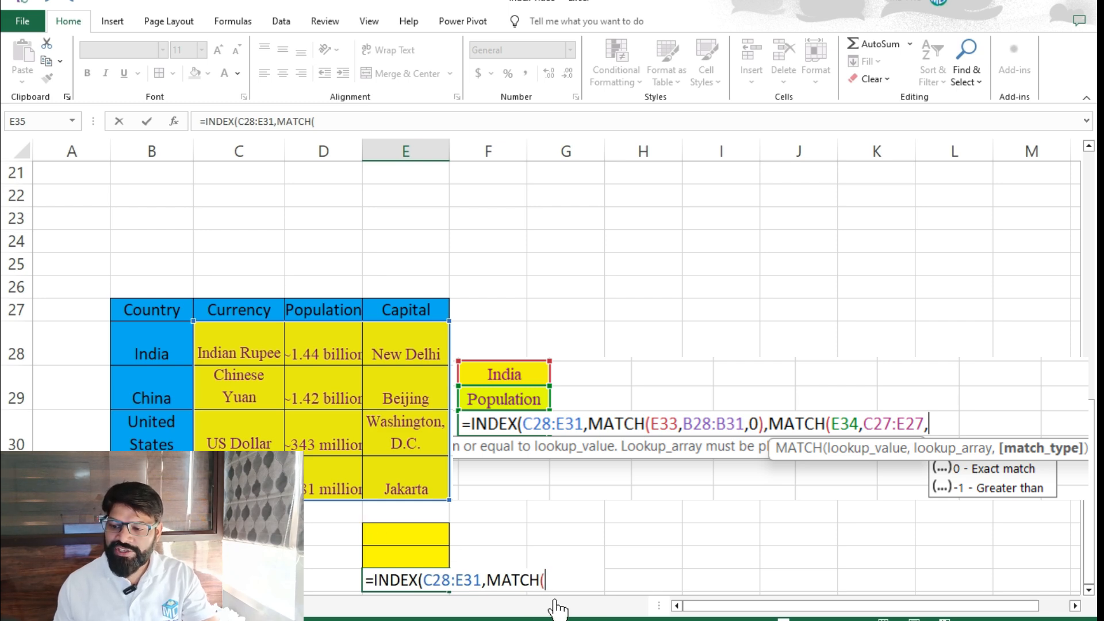
click(406, 537)
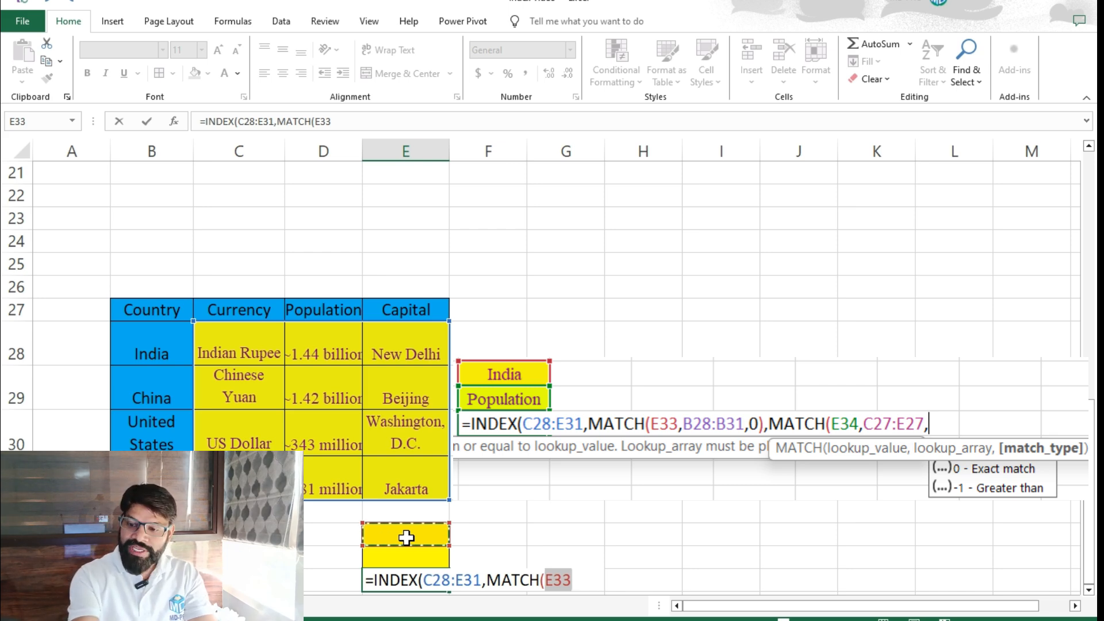
text(,)
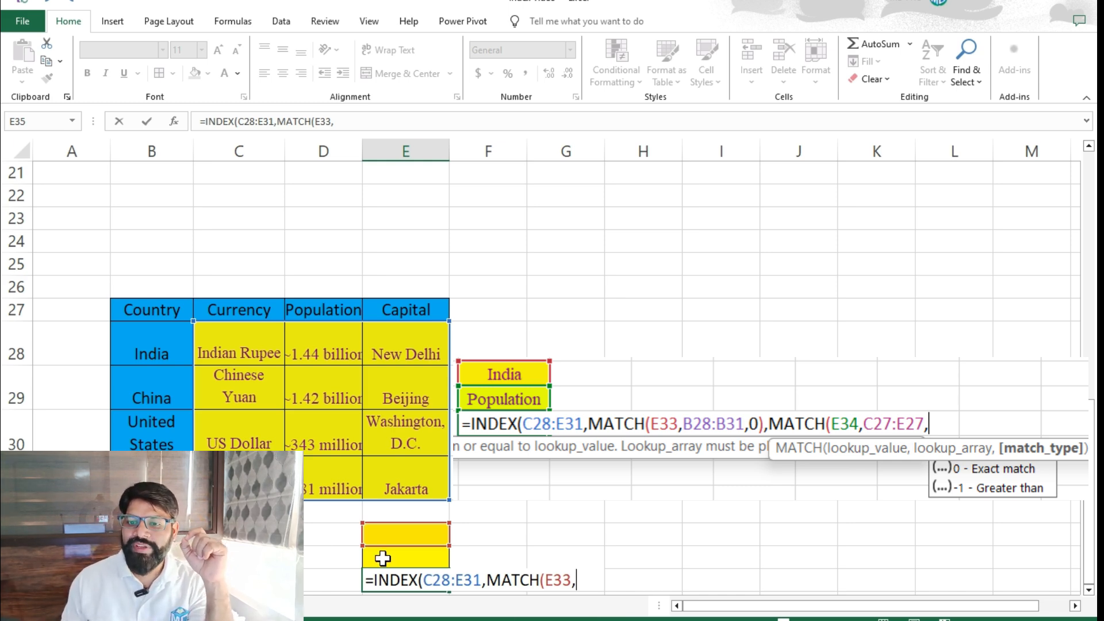
drag(146, 350, 141, 477)
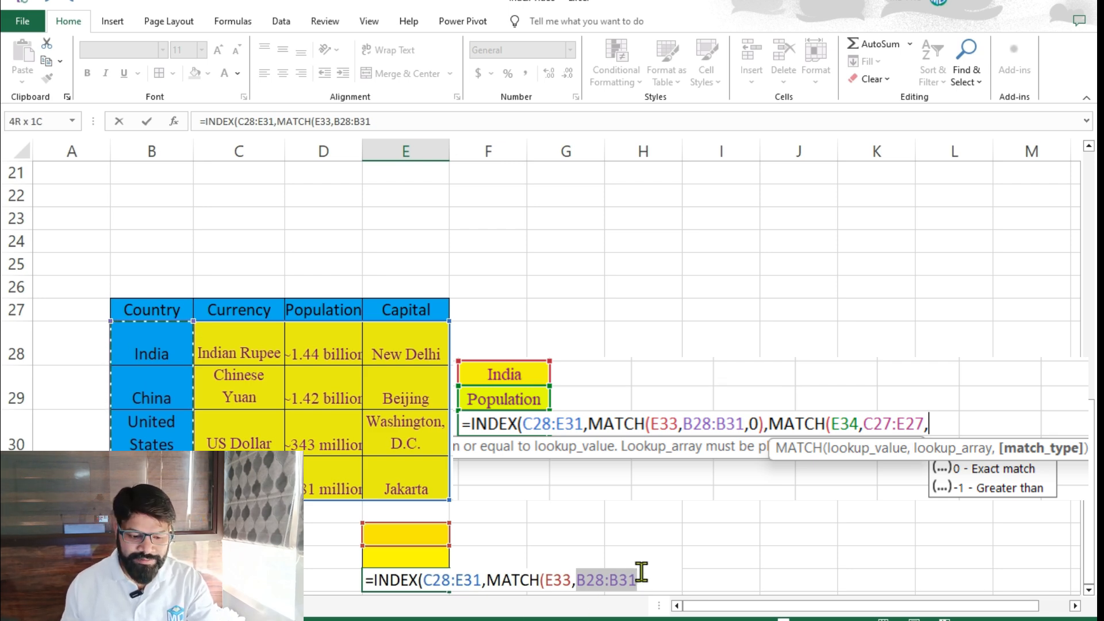
text(,)
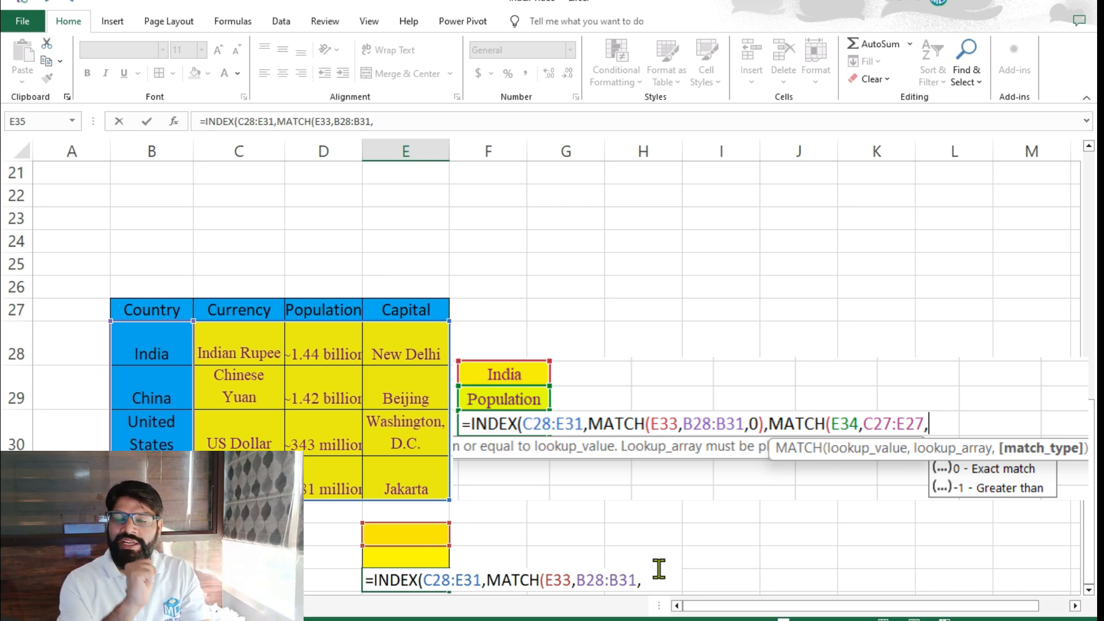
text(0)
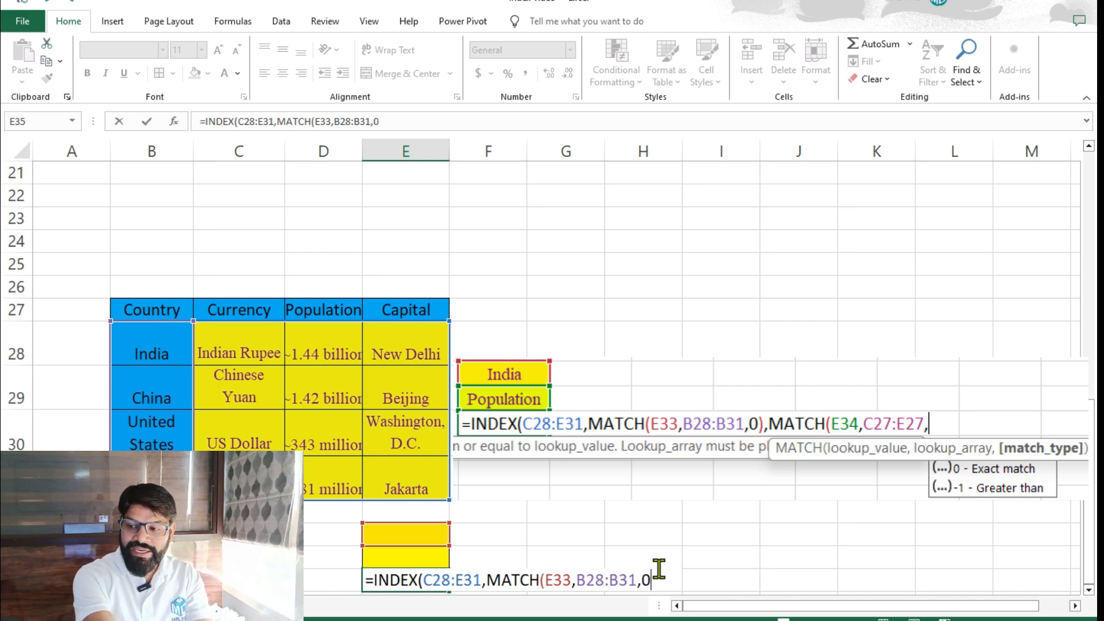
text())
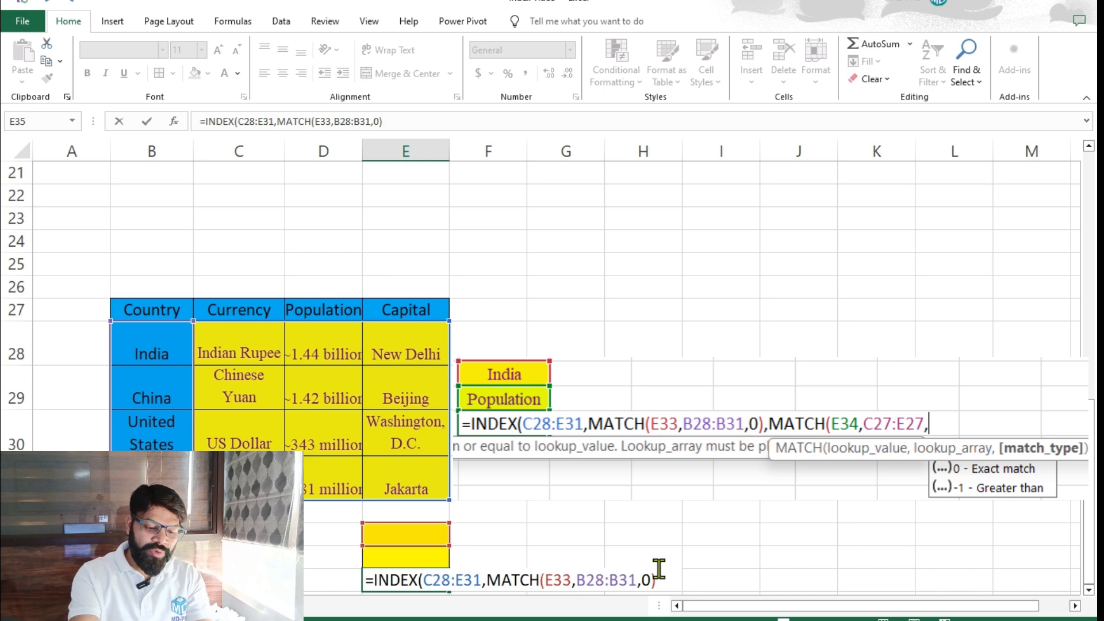
text(,)
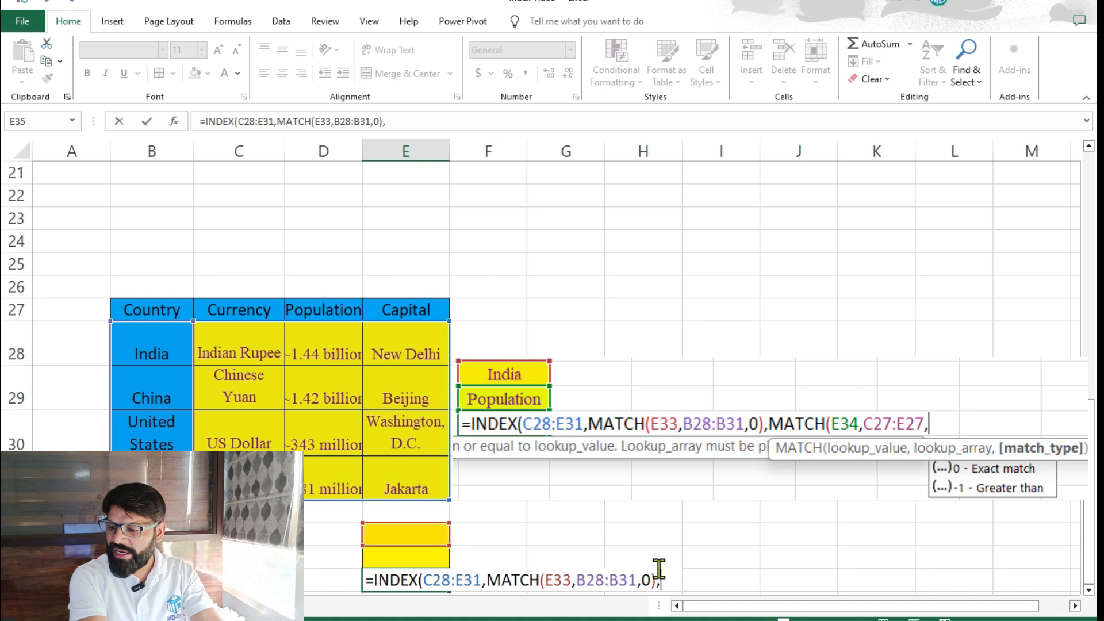
Add MATCH(E34,C27:E27,0) as the column argument to find the heading by exact match, and complete the formula.
text(mat)
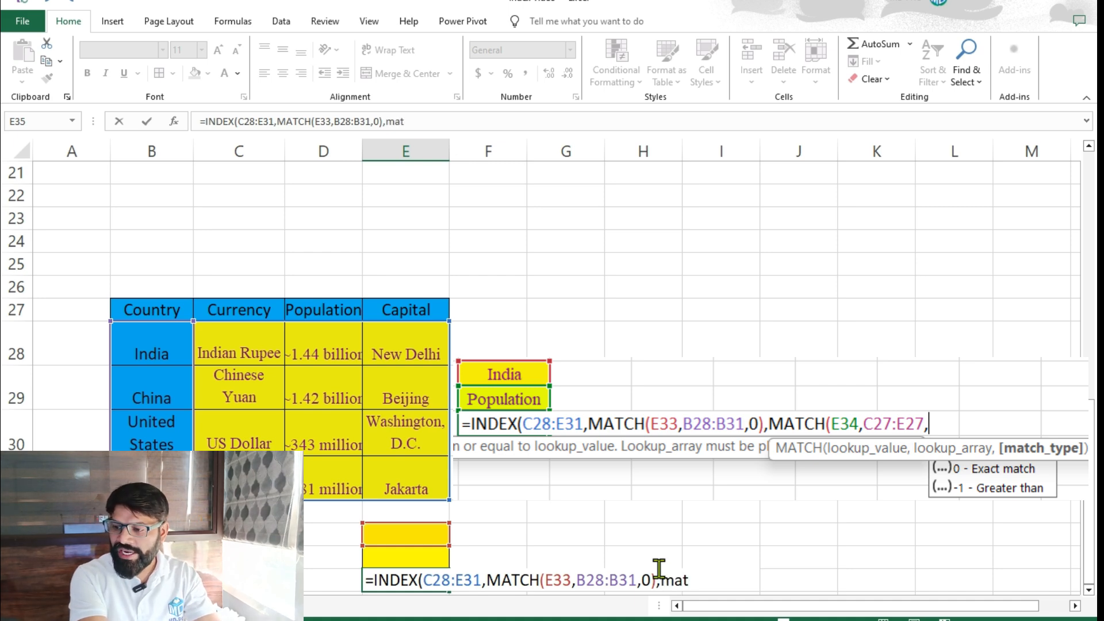
key(Tab)
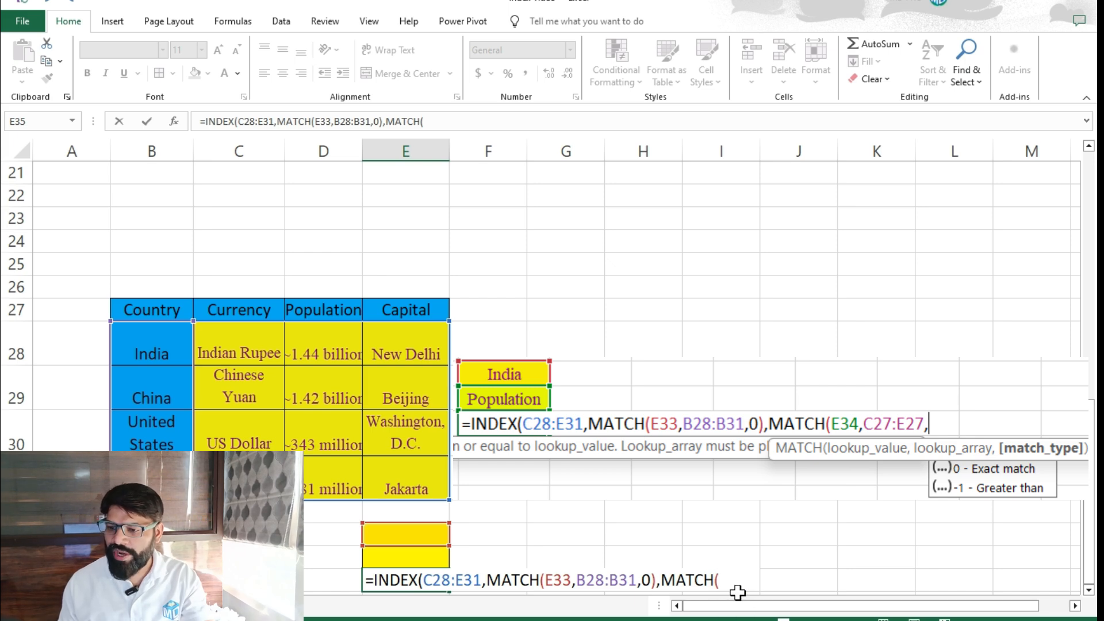
click(402, 556)
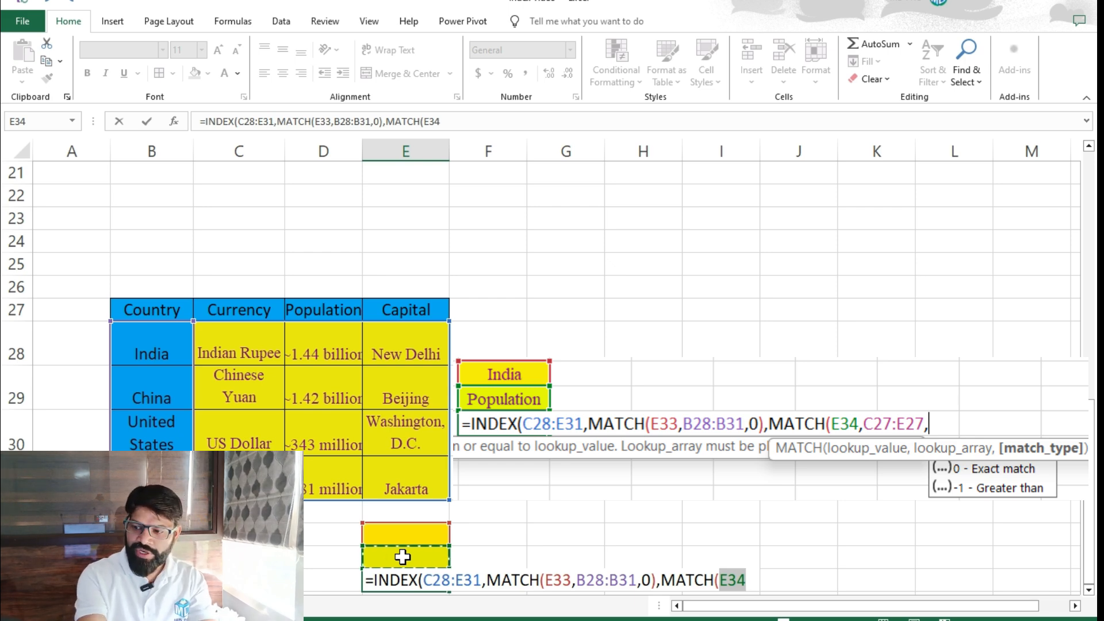
text(,)
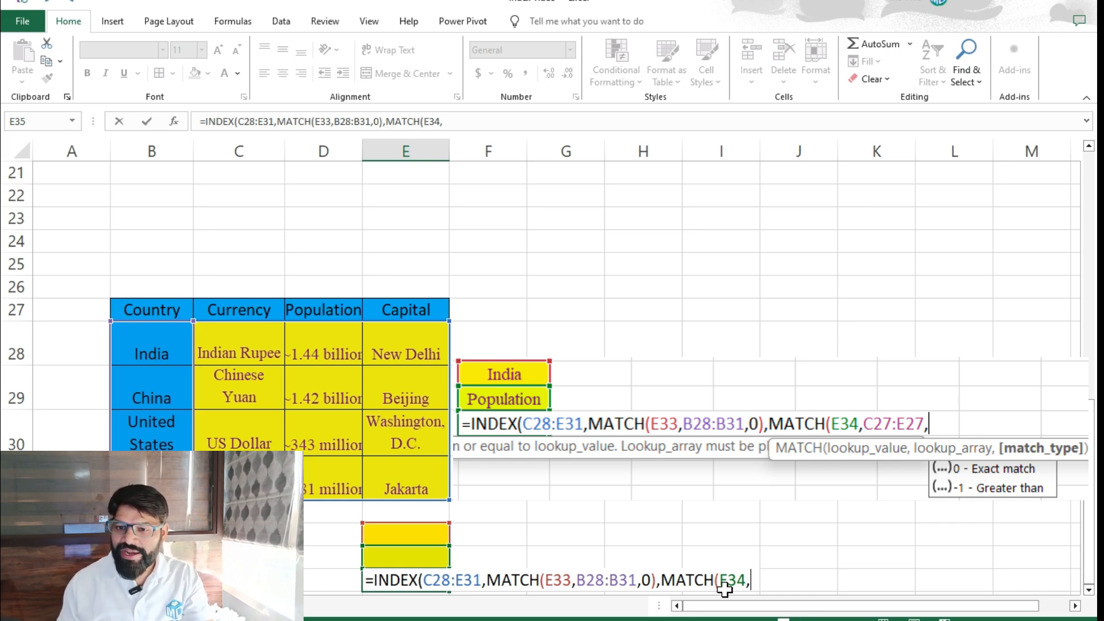
click(223, 308)
drag(253, 307, 388, 305)
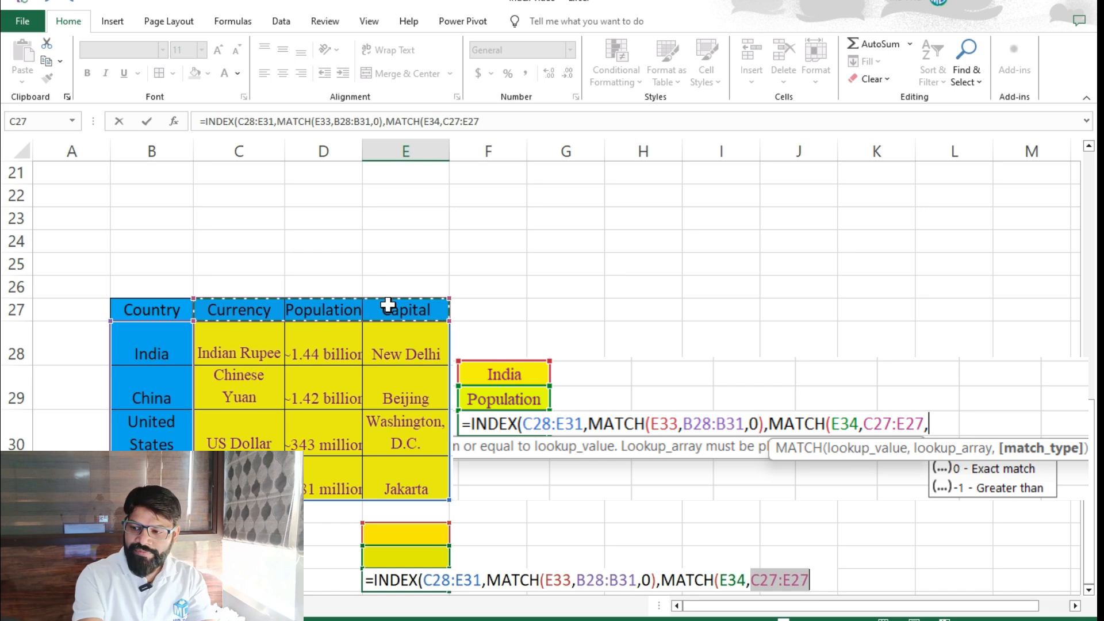
text(,)
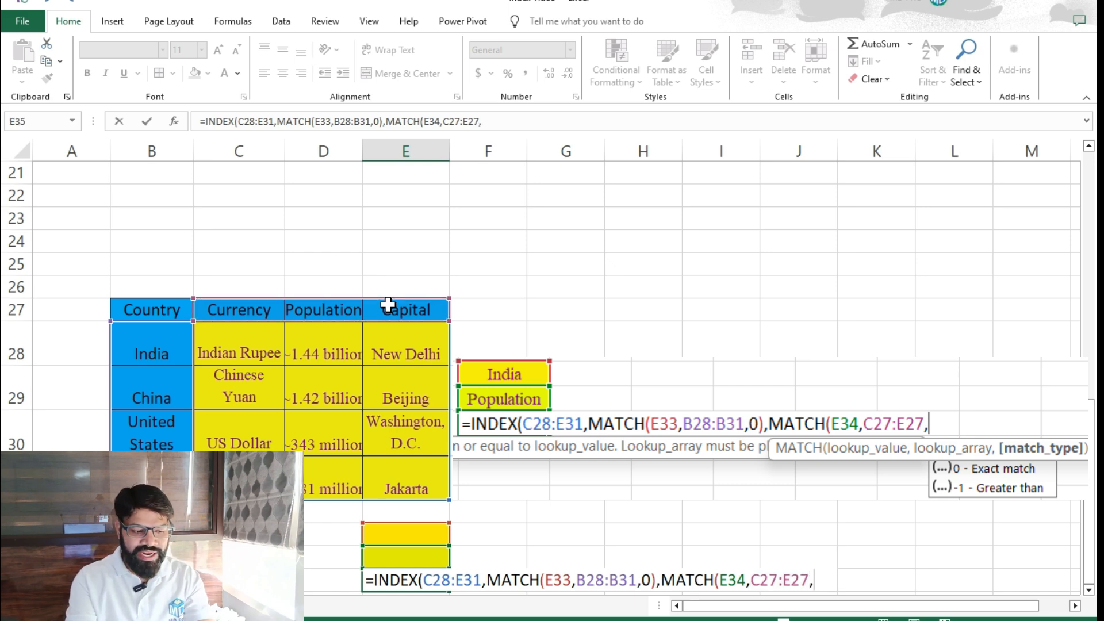
text(0)
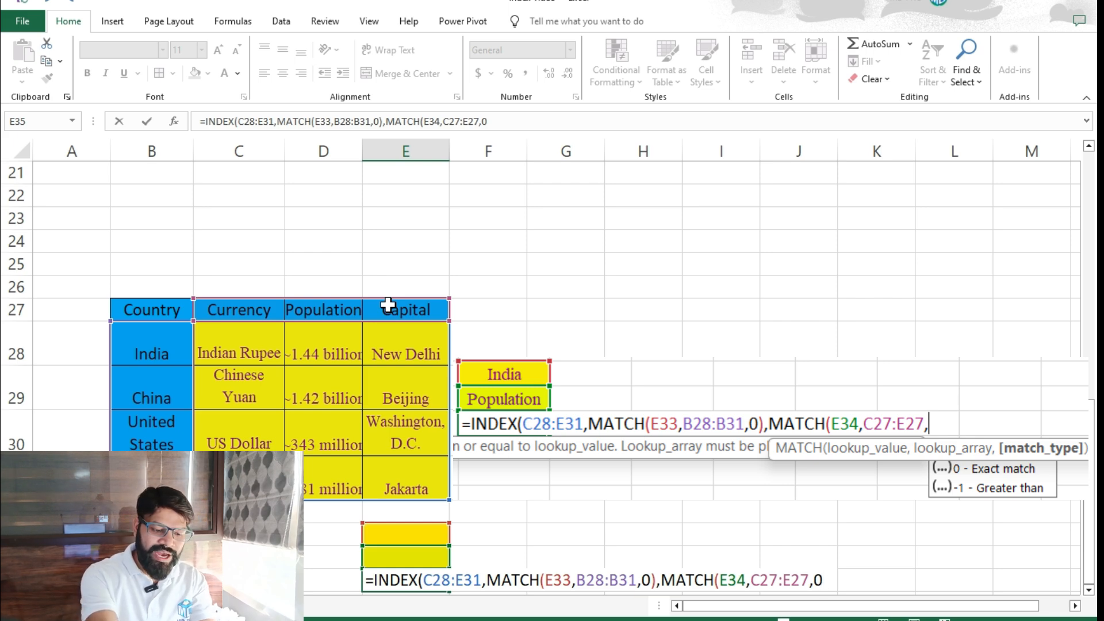
text())
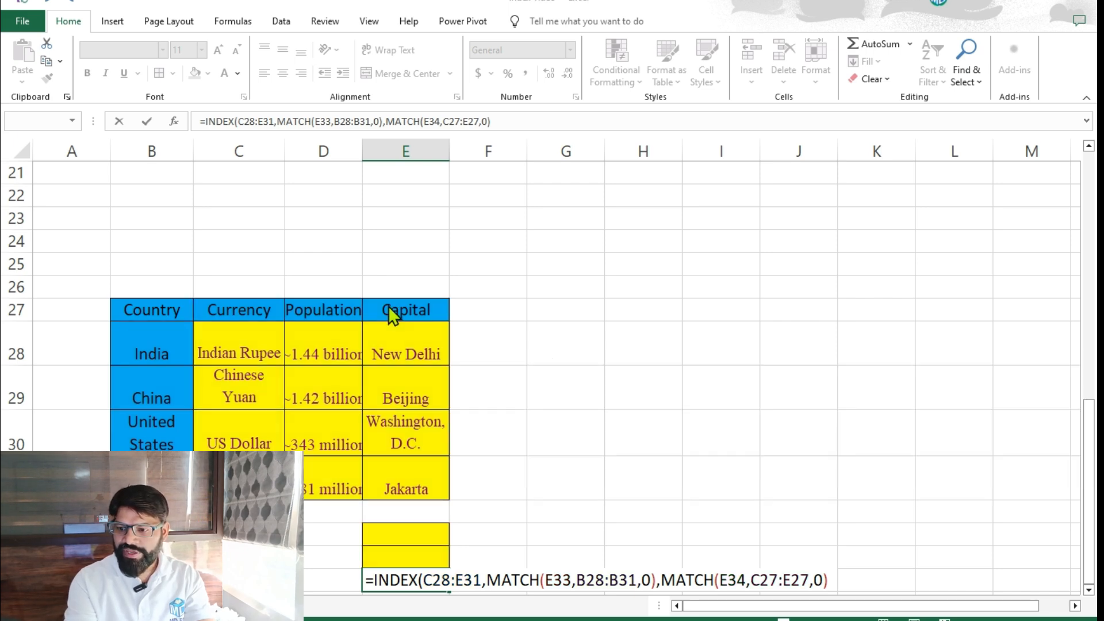
key(Return)
Enter "india" as the lookup country in E33.
key(Up)
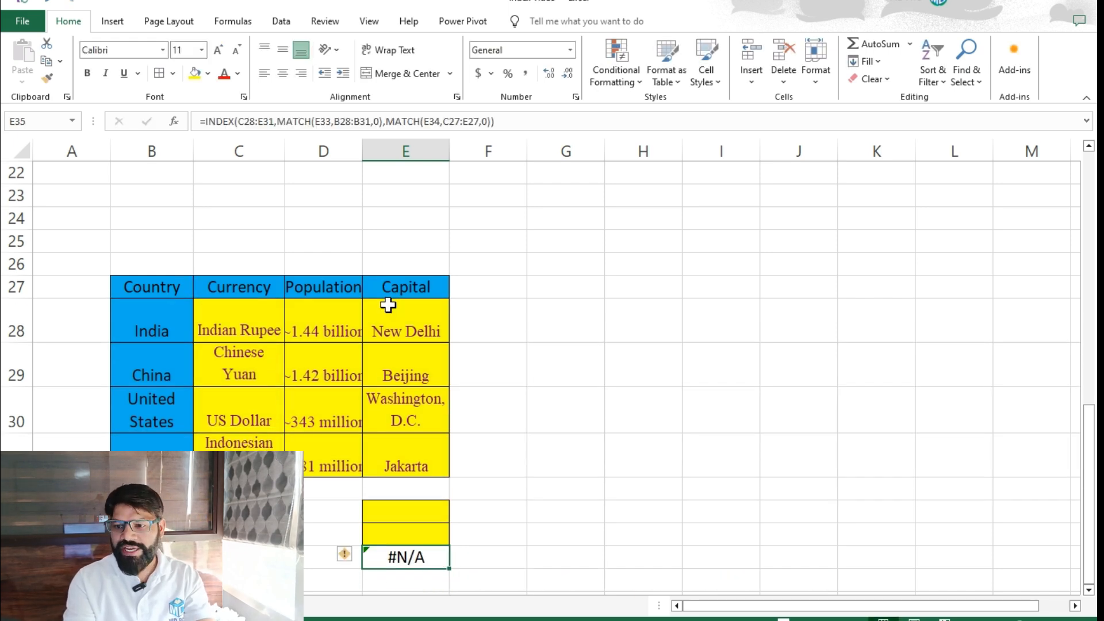
key(Up)
key(Up)
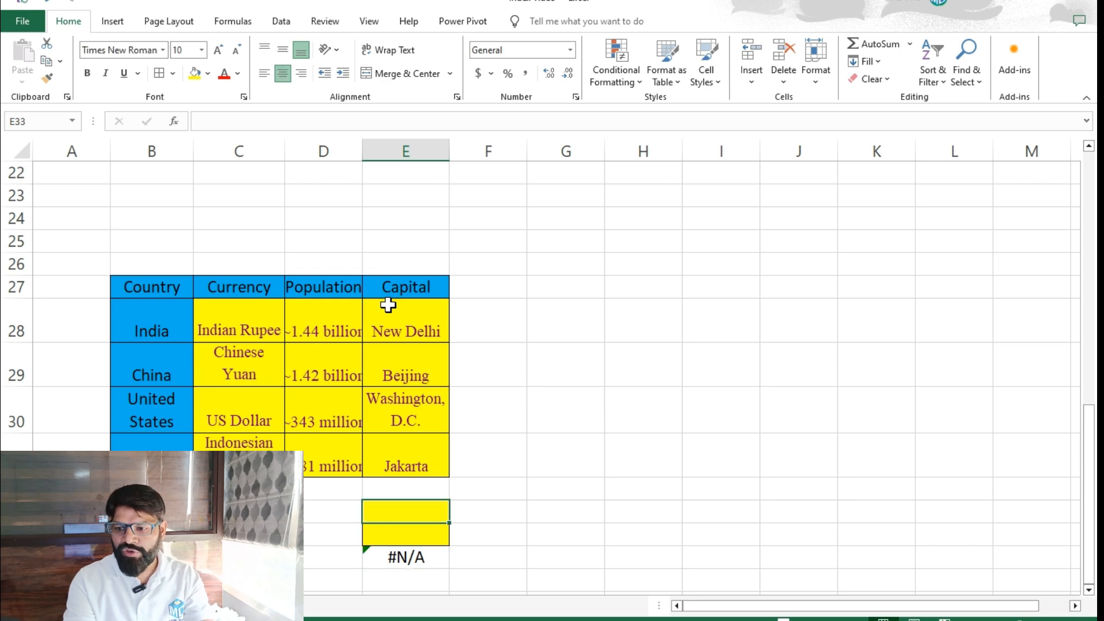
text(inida)
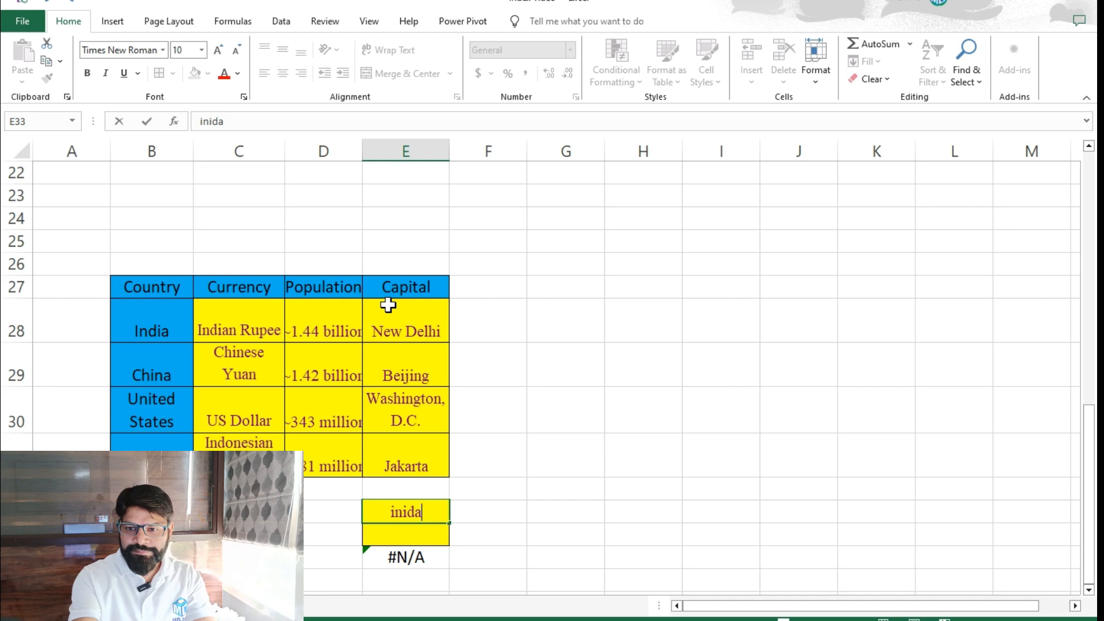
key(BackSpace)
key(BackSpace)
key(BackSpace)
key(BackSpace)
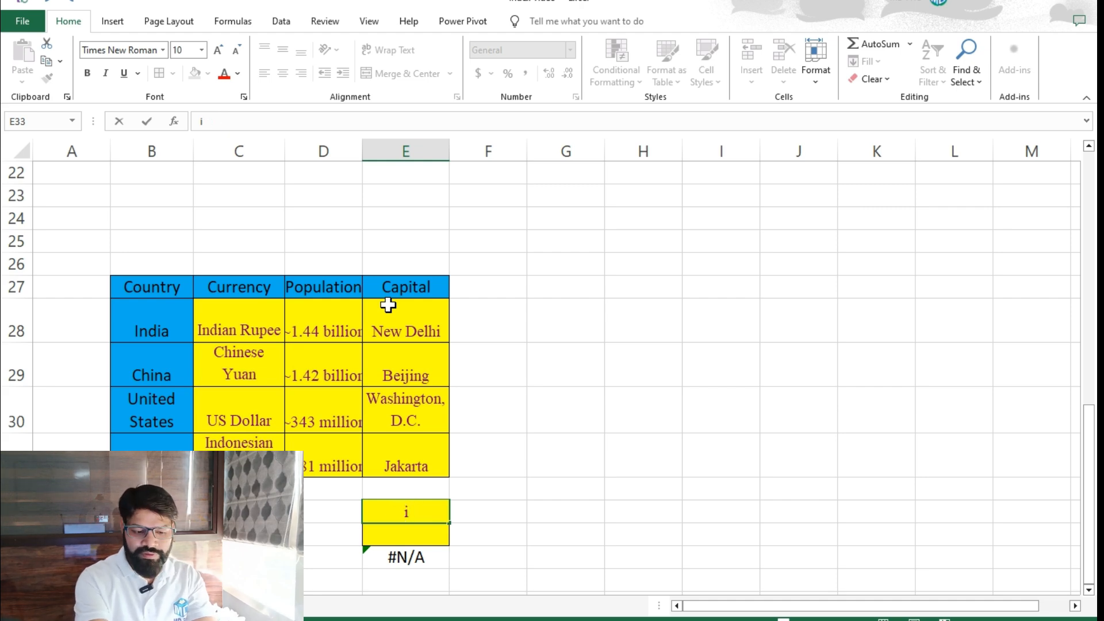
text(ndia)
key(Return)
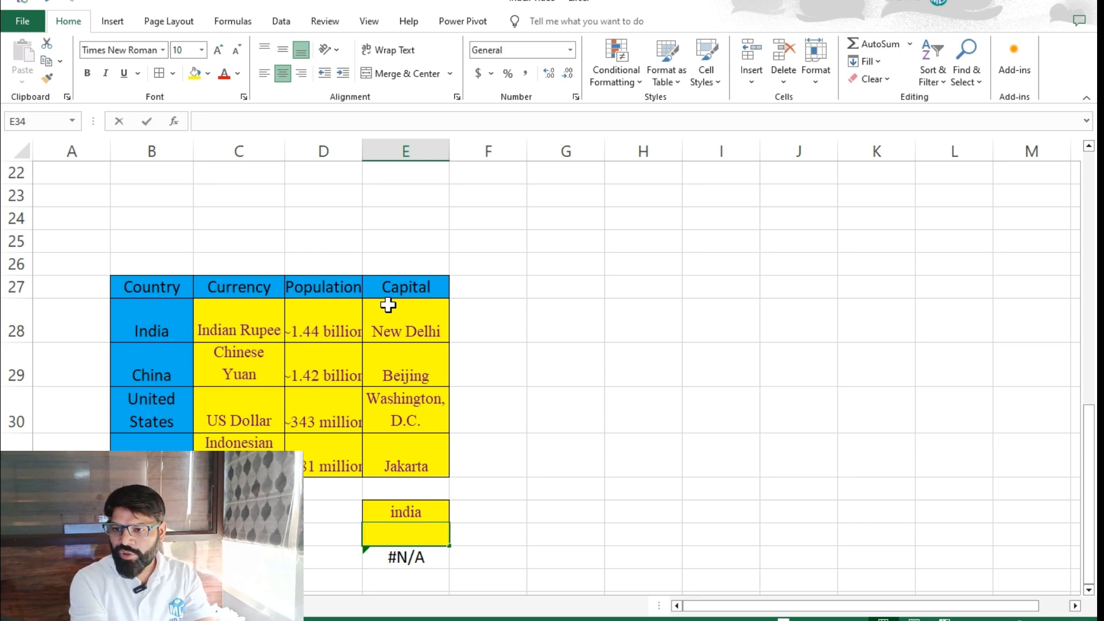
Enter "capital" as the lookup heading in E34.
text(capital)
key(Return)
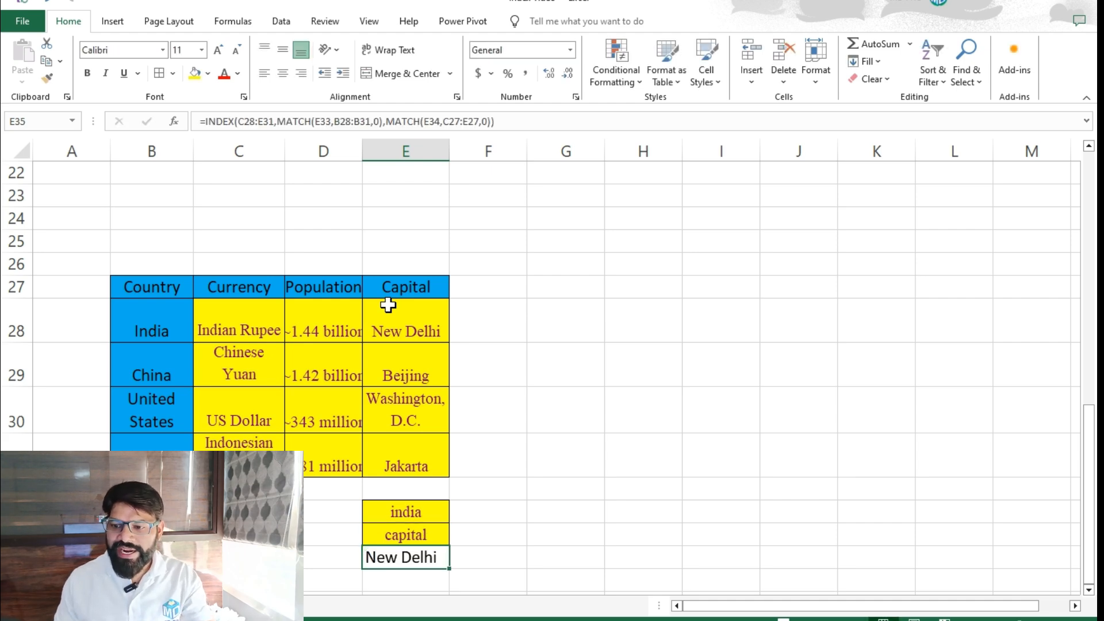
click(406, 509)
click(413, 529)
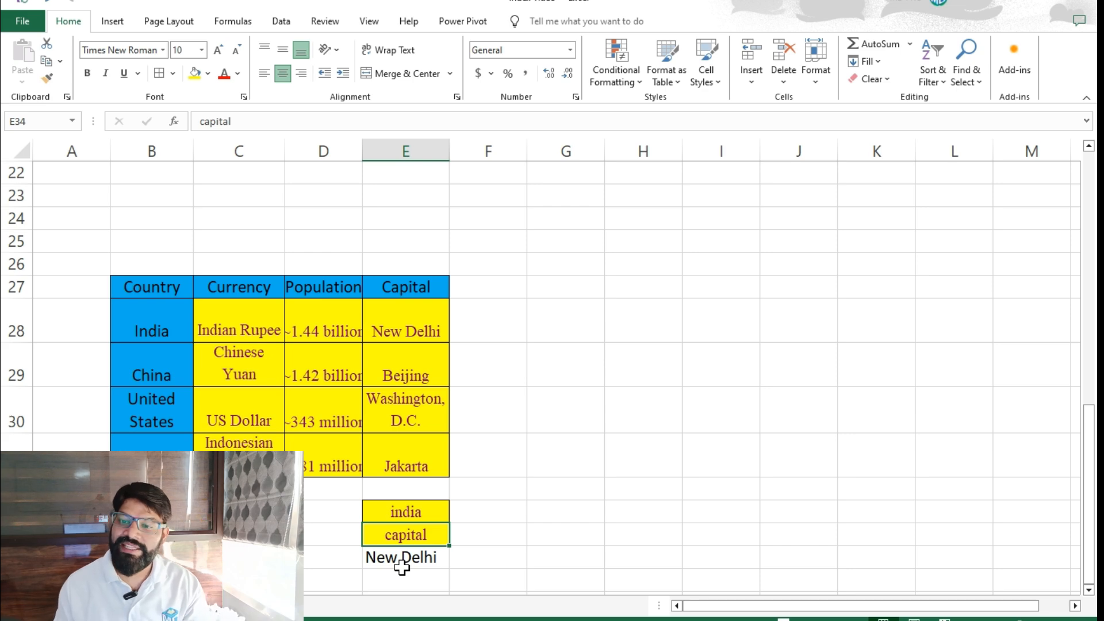
click(430, 516)
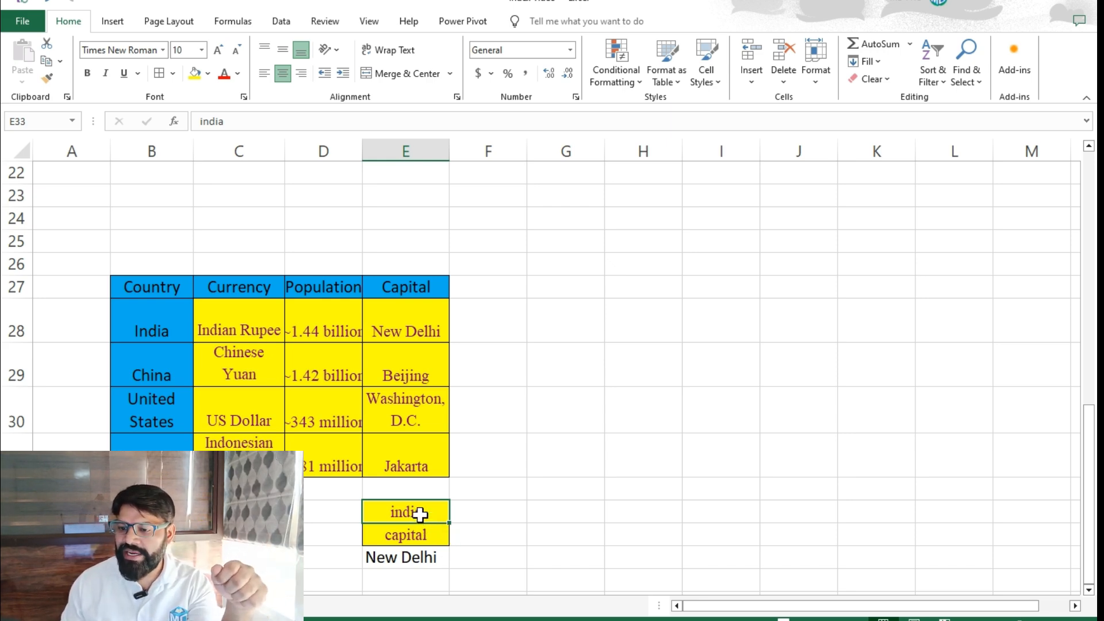
click(424, 533)
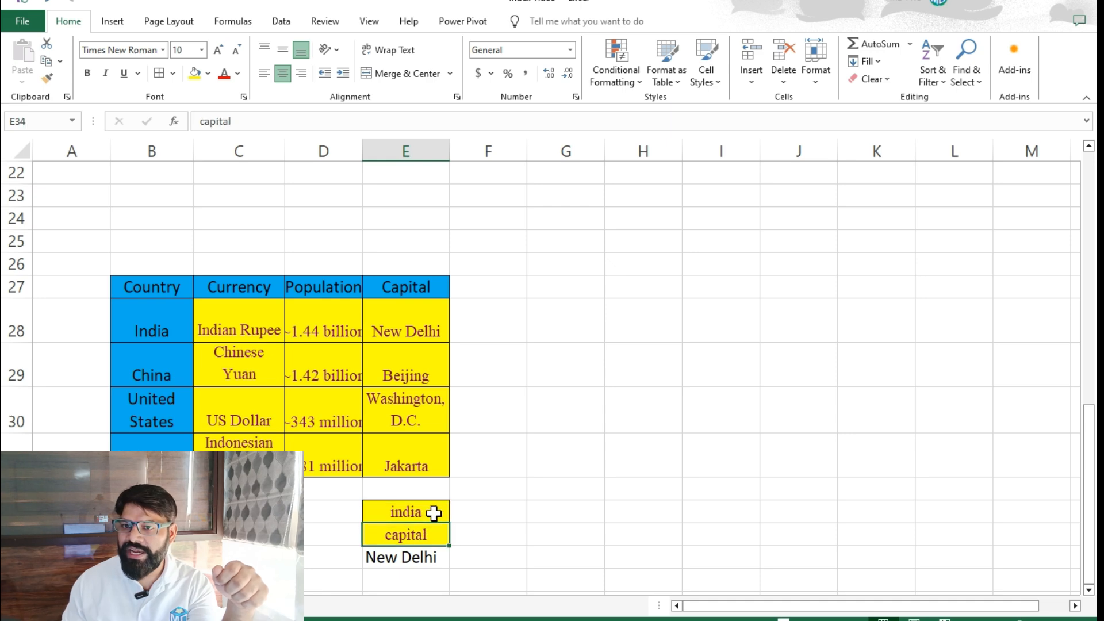
Add list data validation to E33 with the country names in B28:B31 as its source.
click(433, 513)
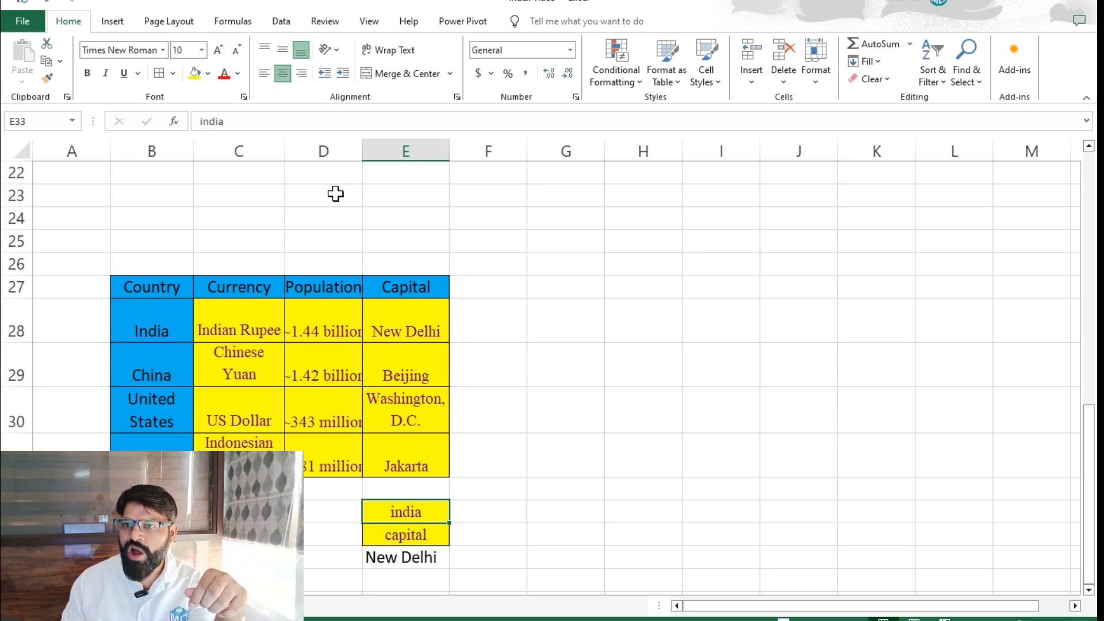
click(329, 23)
click(281, 21)
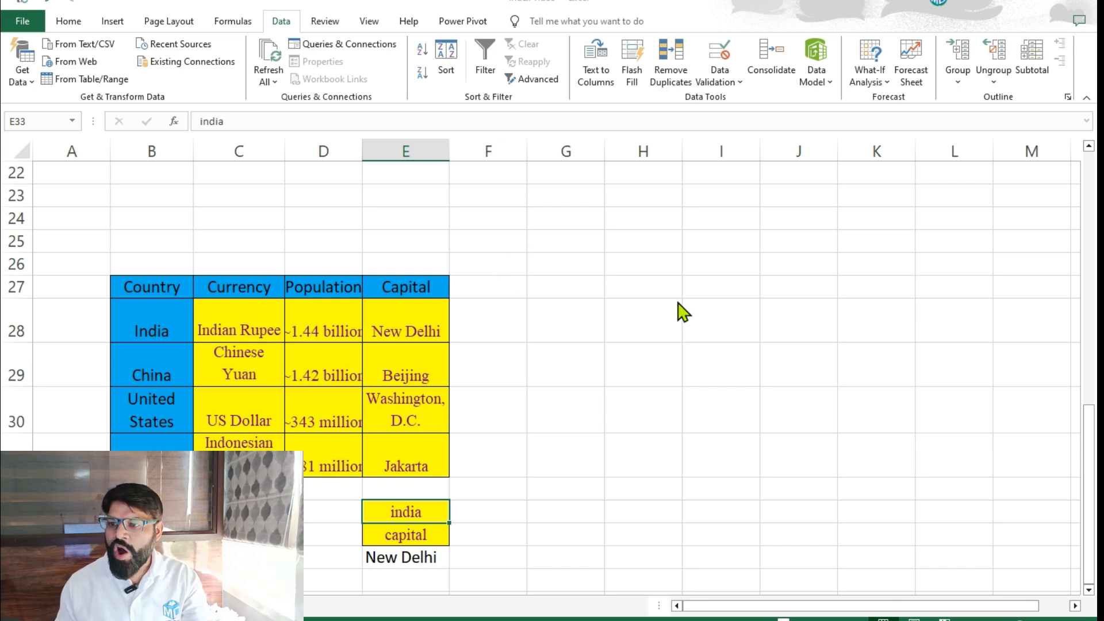
key(alt+a)
key(v)
key(v)
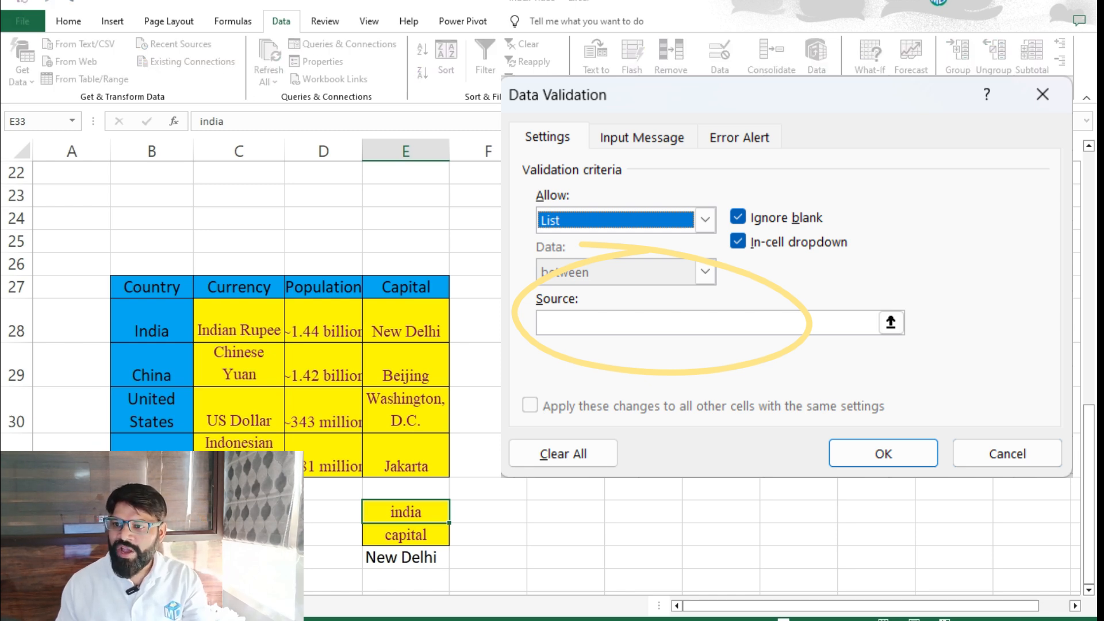
drag(153, 323, 159, 451)
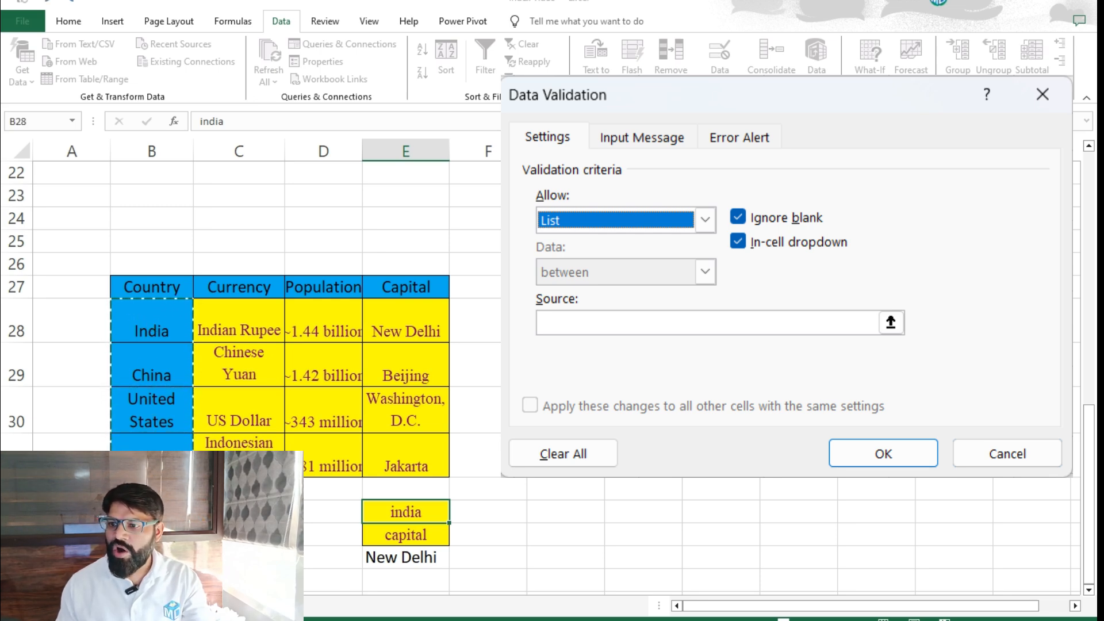
key(Return)
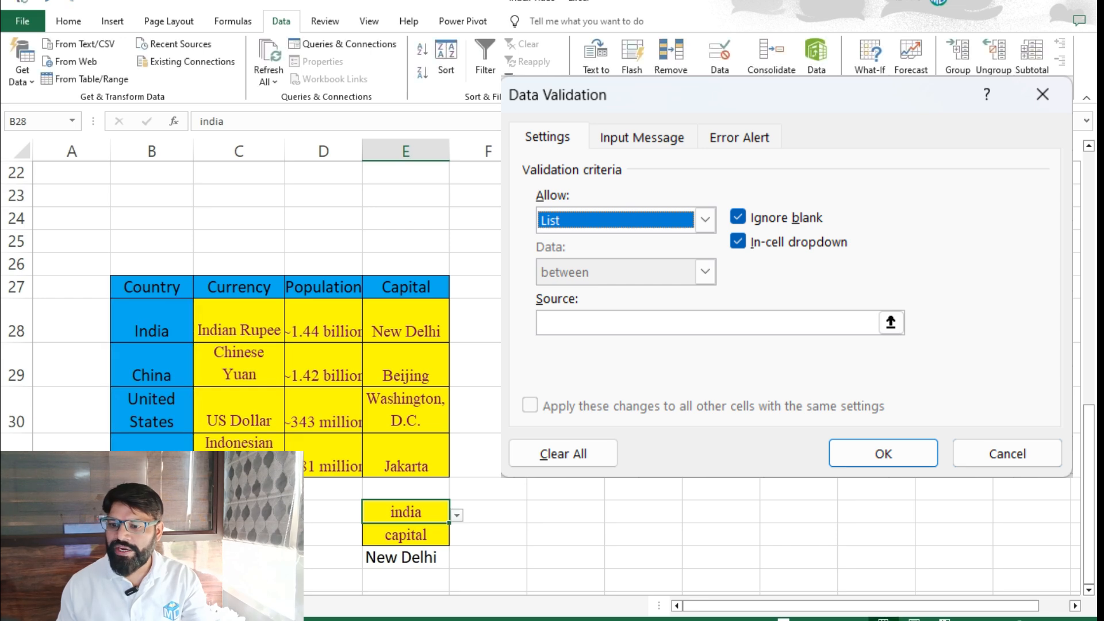
click(571, 526)
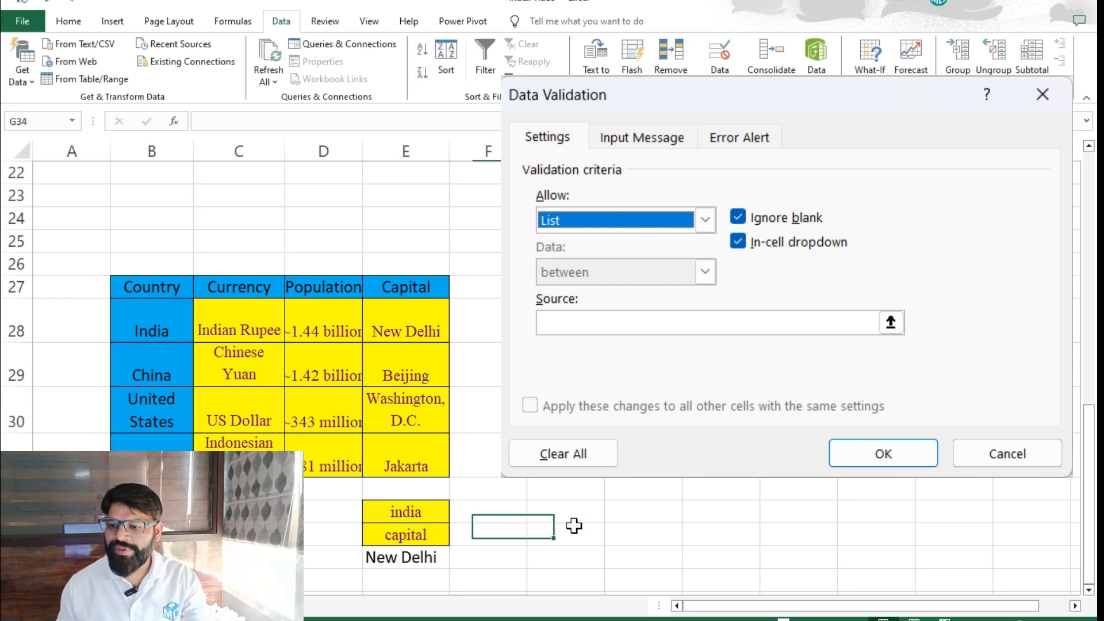
Add list data validation to E34 with the column headings in C27:E27 as its source.
click(416, 537)
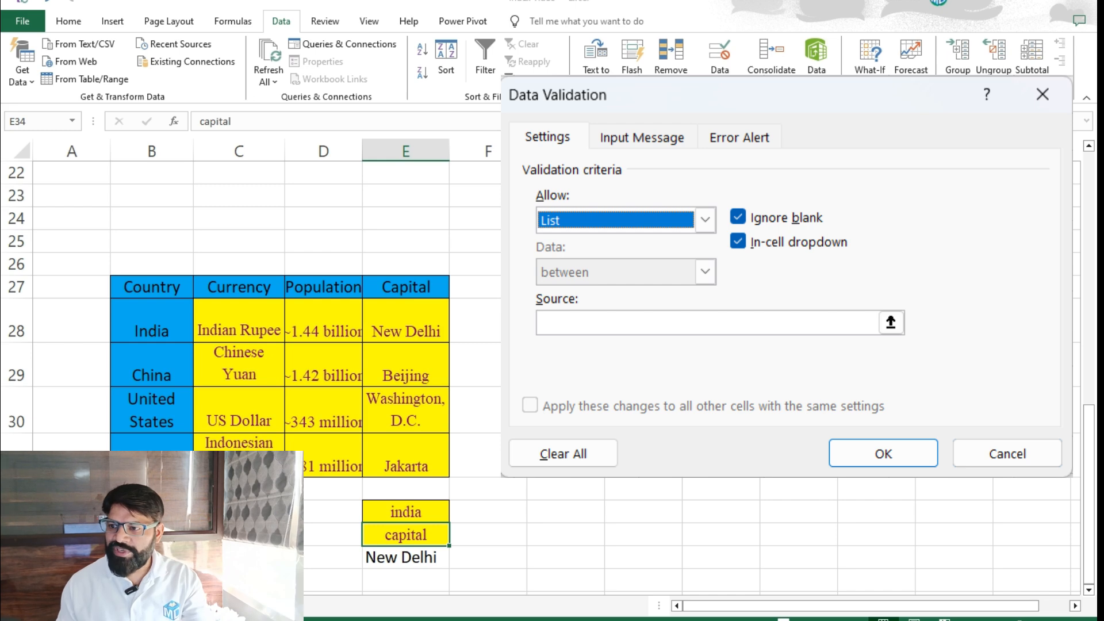
click(233, 289)
drag(233, 289, 419, 288)
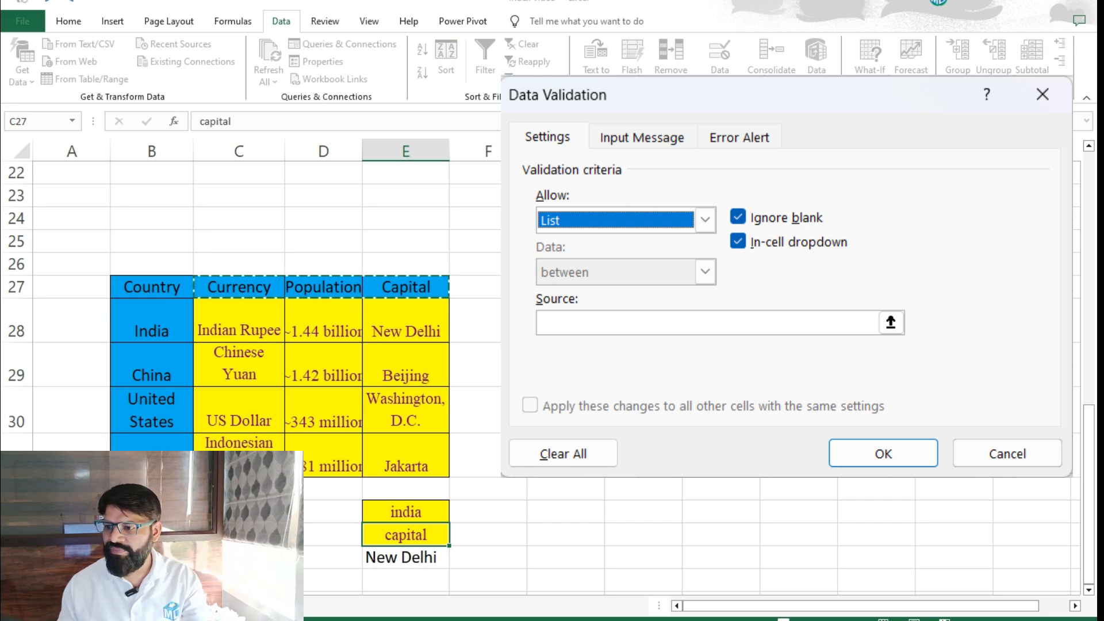
key(Return)
click(572, 488)
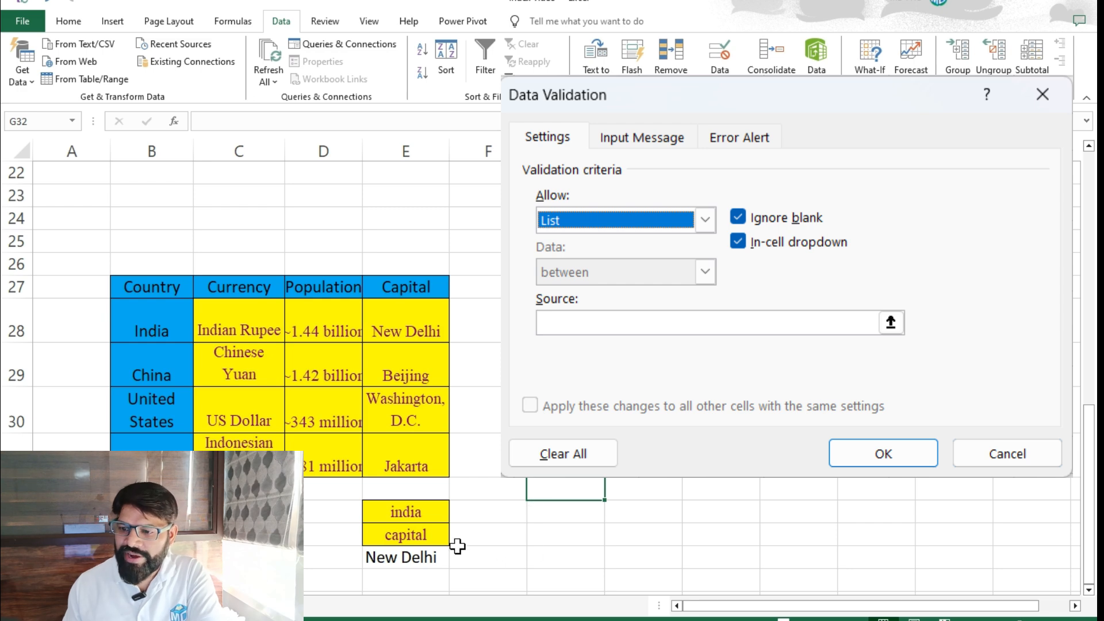
Choose China from the country dropdown in E33 and Population from the heading dropdown in E34.
click(423, 520)
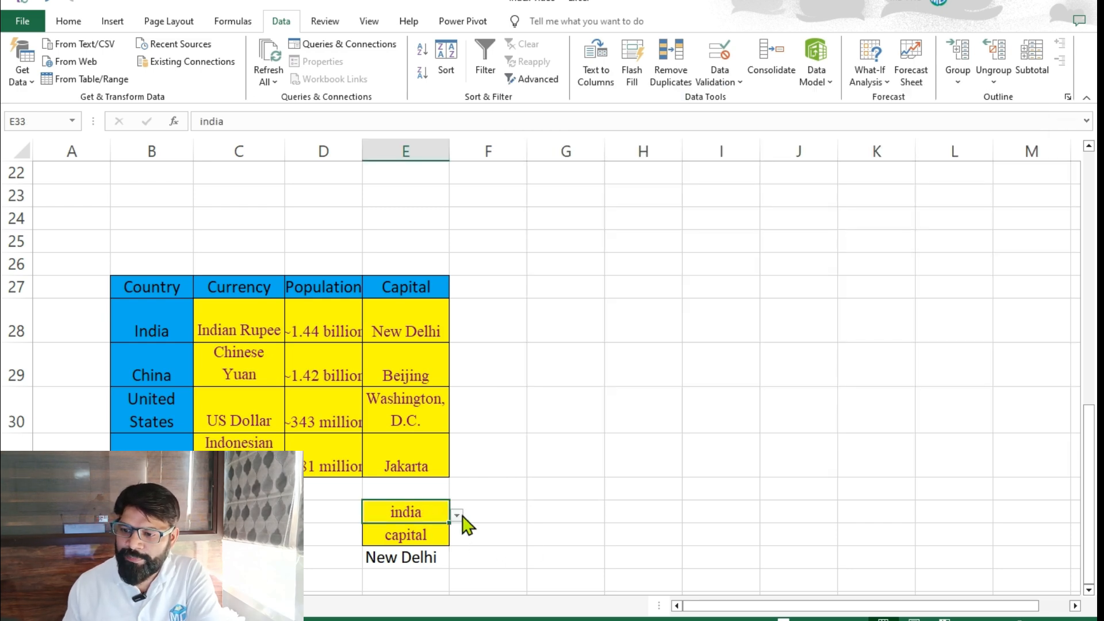
click(385, 554)
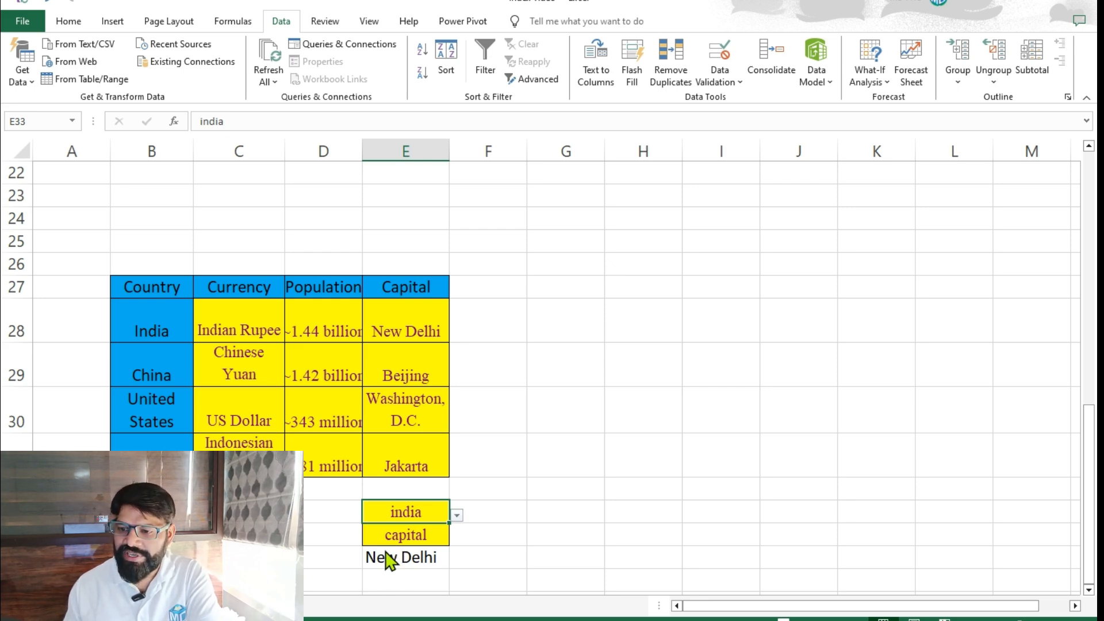
click(421, 553)
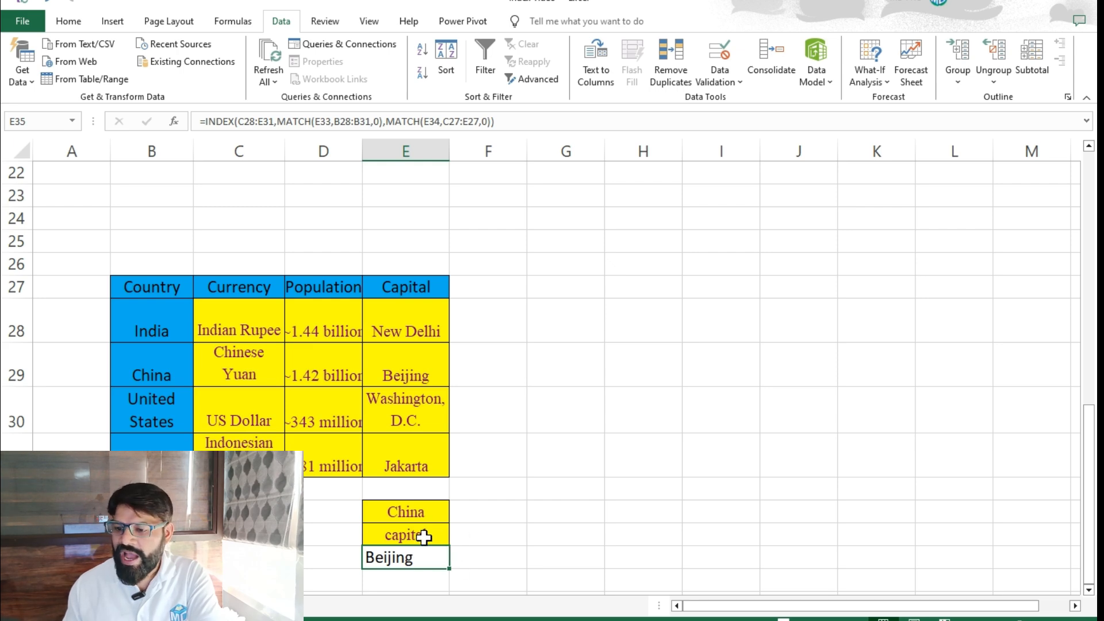
click(426, 533)
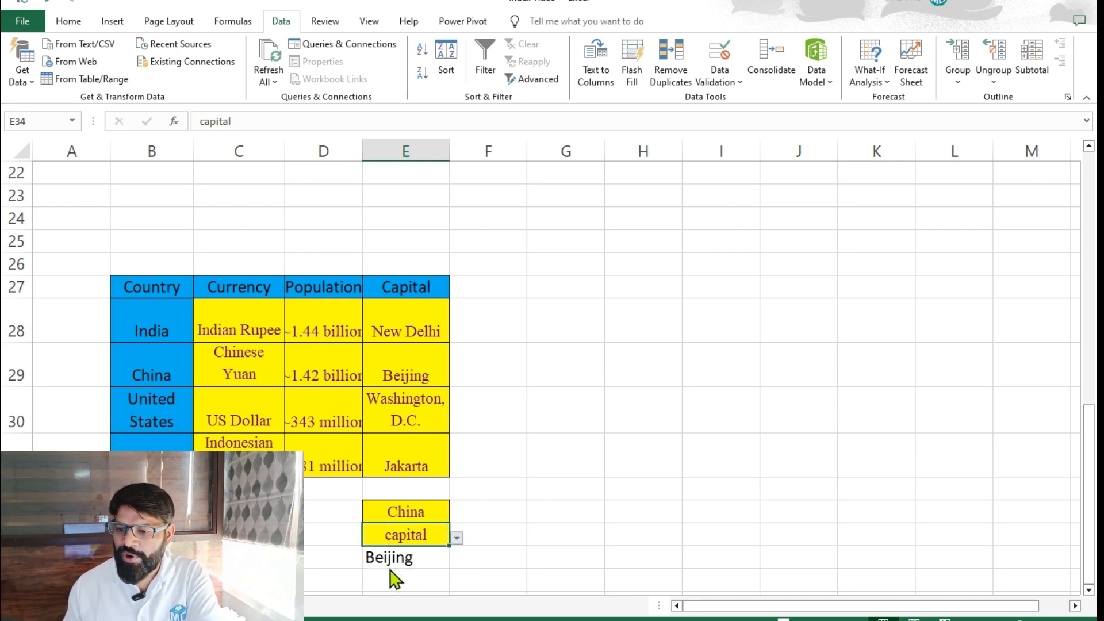
click(457, 538)
click(437, 573)
Change the lookup country in E33 to India using its dropdown list.
click(431, 514)
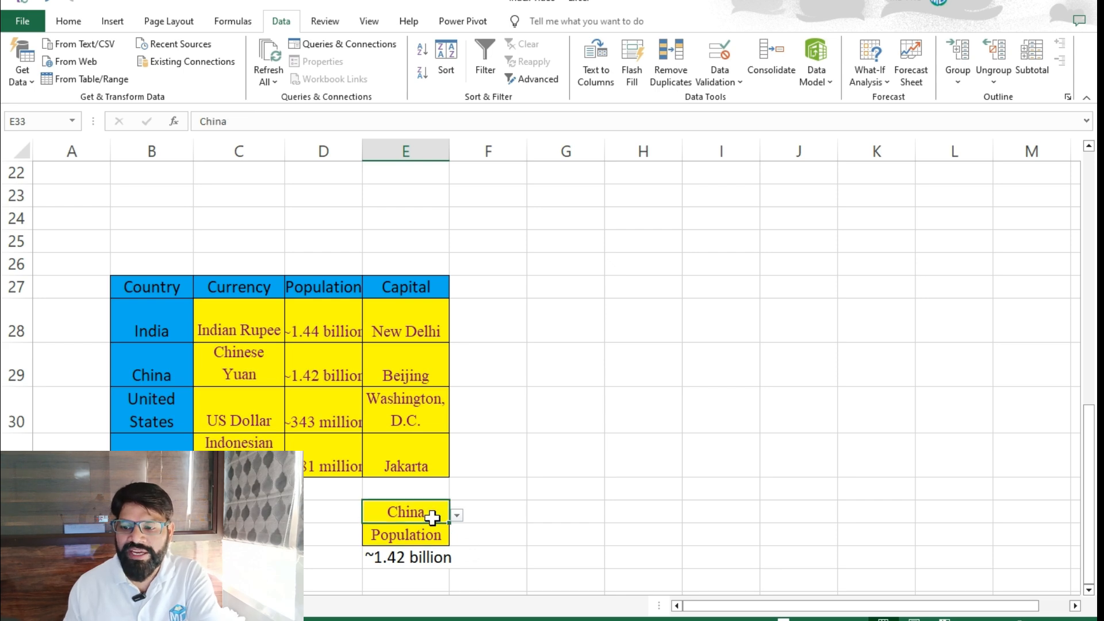
click(403, 529)
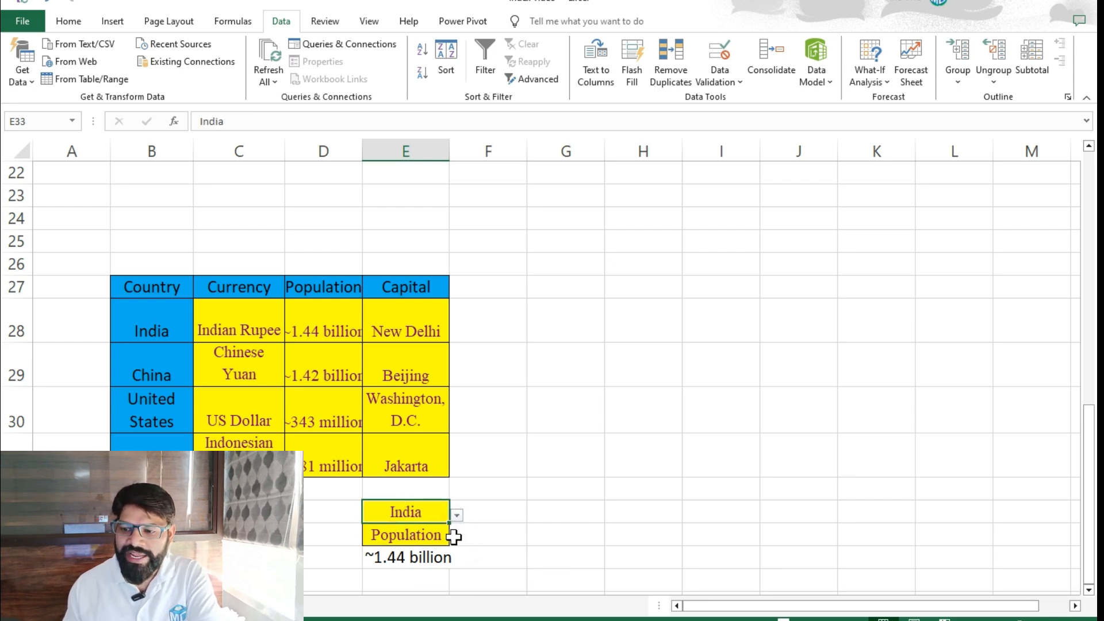
click(436, 541)
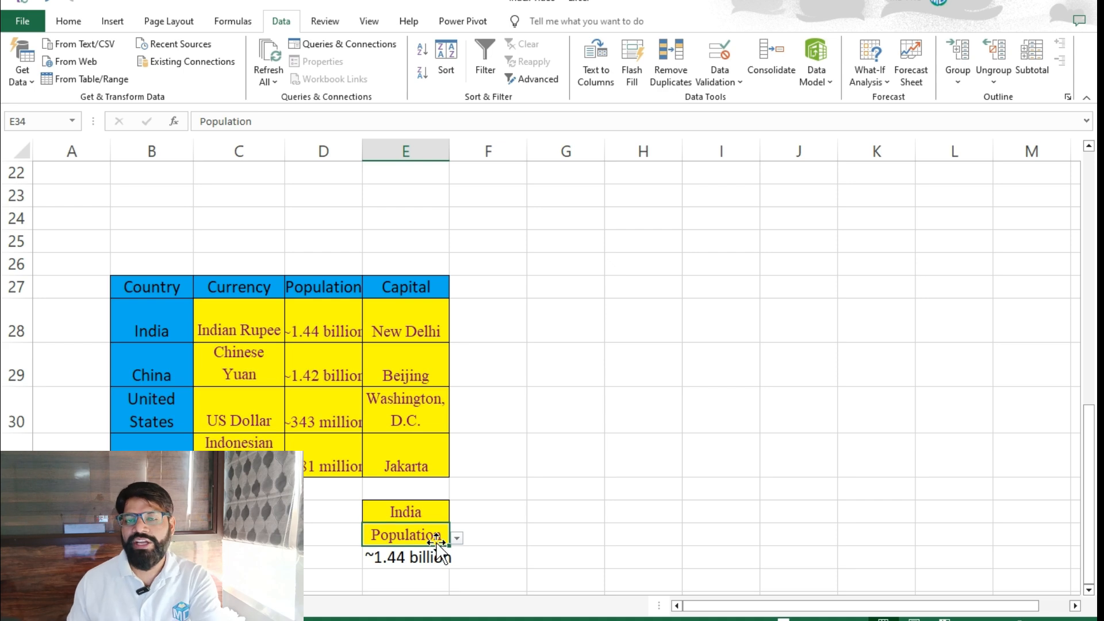